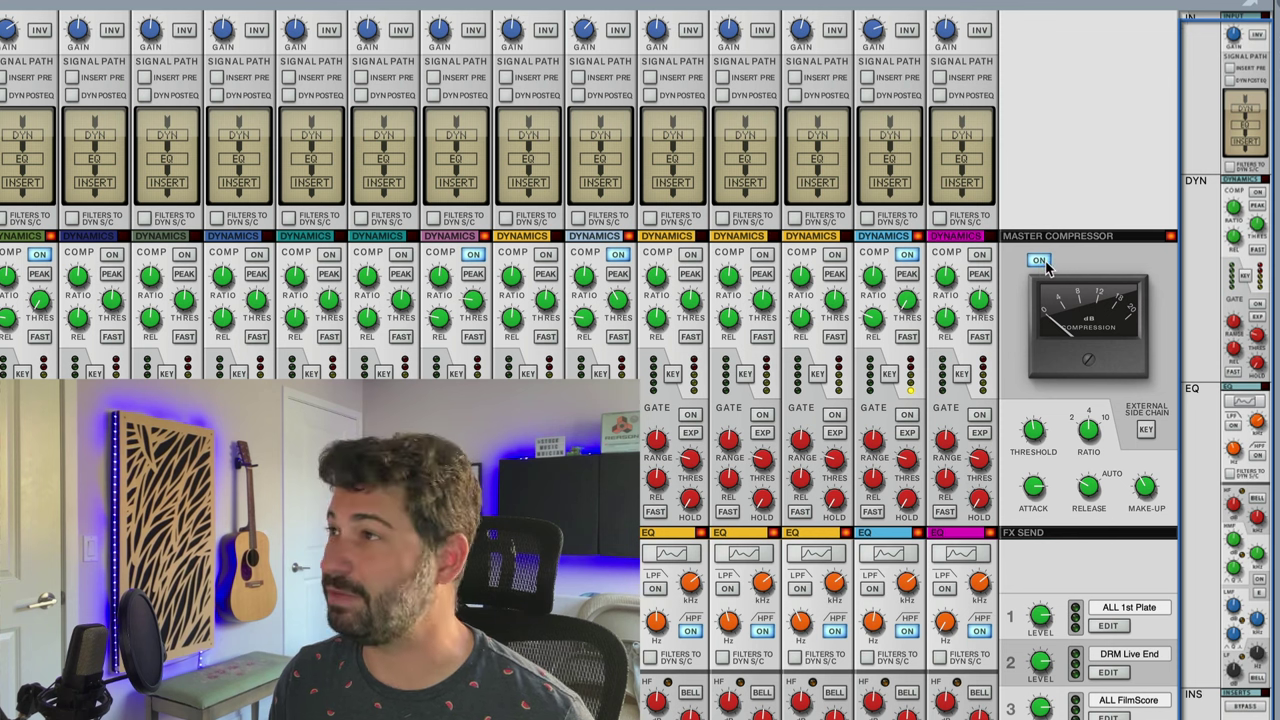
Switch the master bus compressor off, then re-engage it on the main mixer.
click(1040, 261)
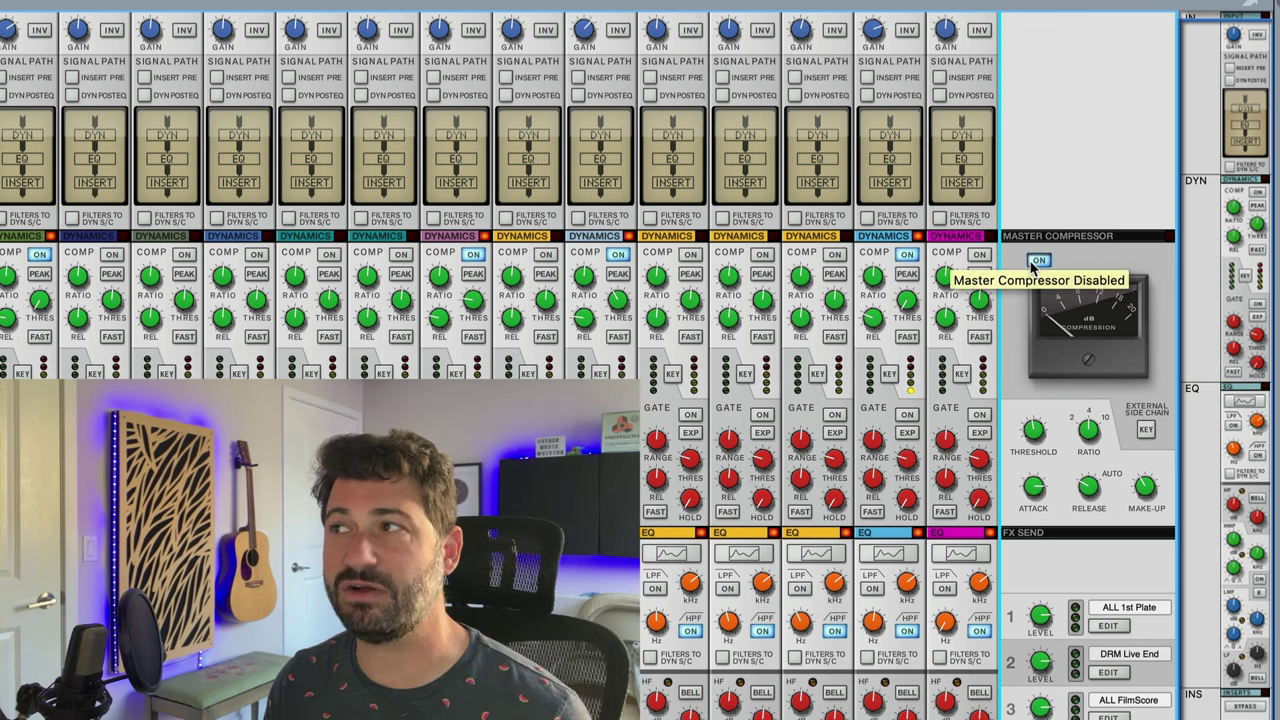
click(1037, 262)
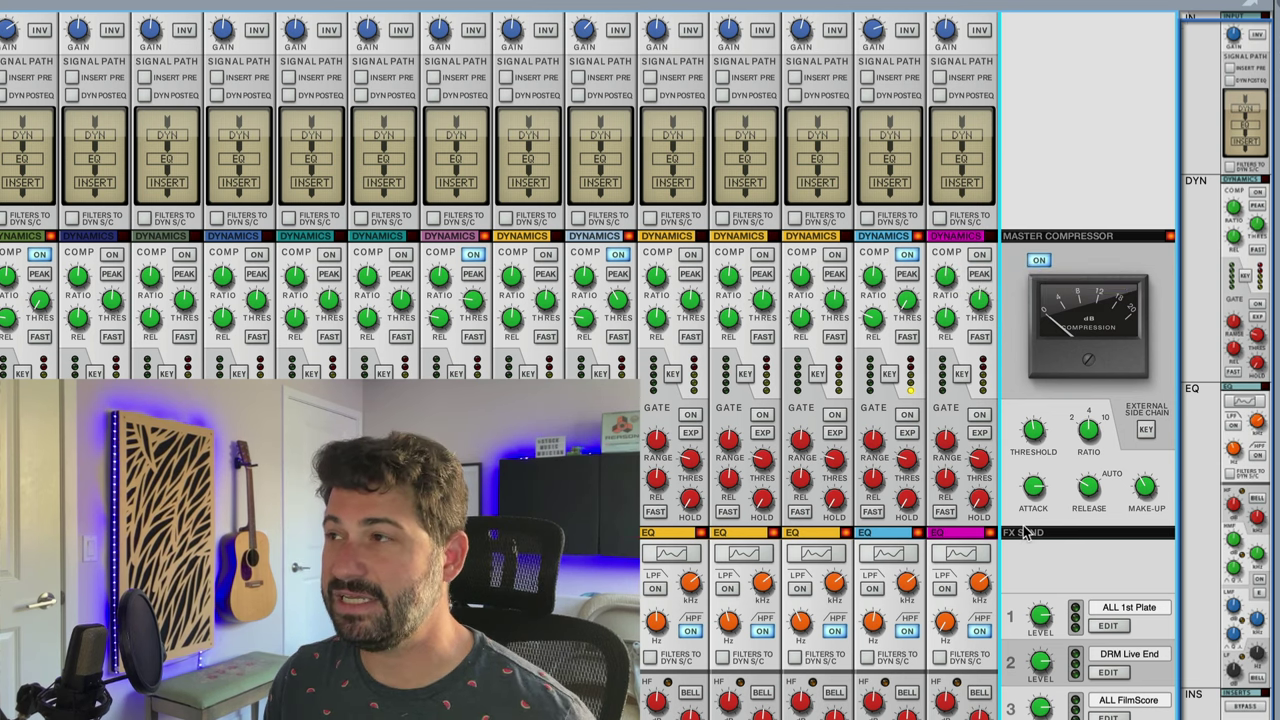
Raise the master compressor threshold slightly to about -15.35 dB.
scroll(1043, 424, down, 3)
scroll(588, 365, down, 8)
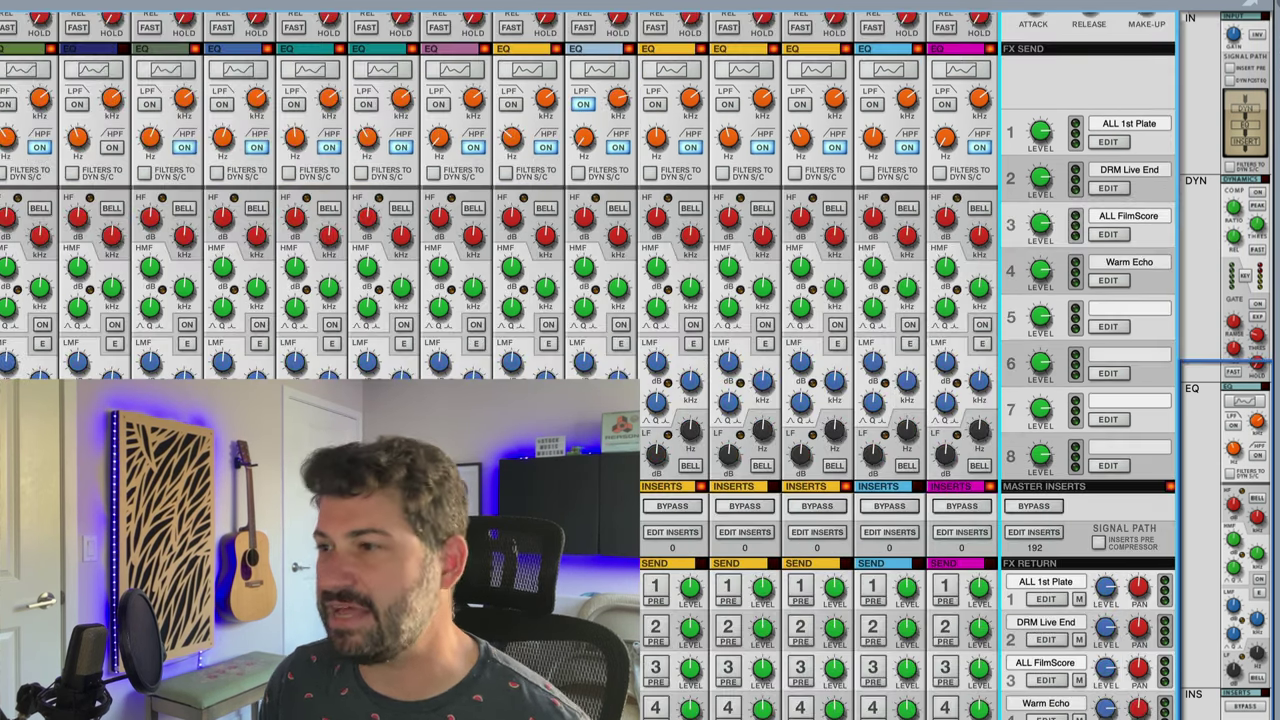
scroll(1060, 563, up, 11)
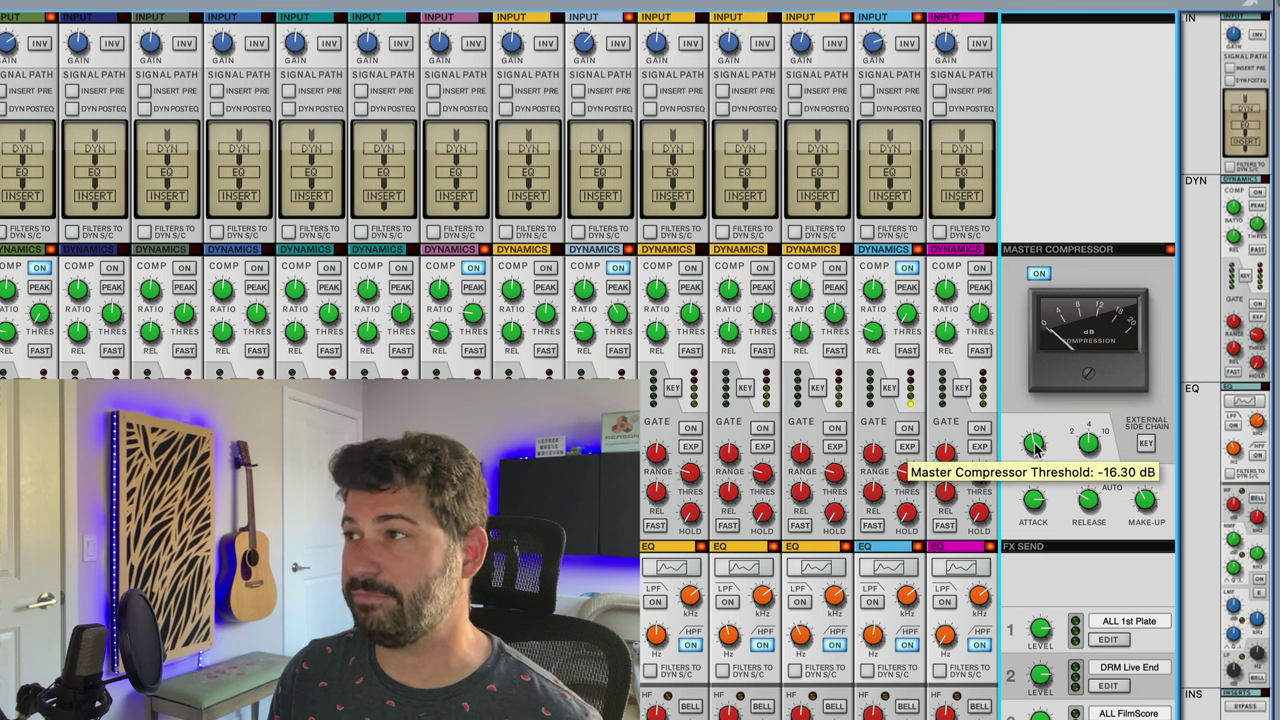
drag(1036, 447, 1036, 443)
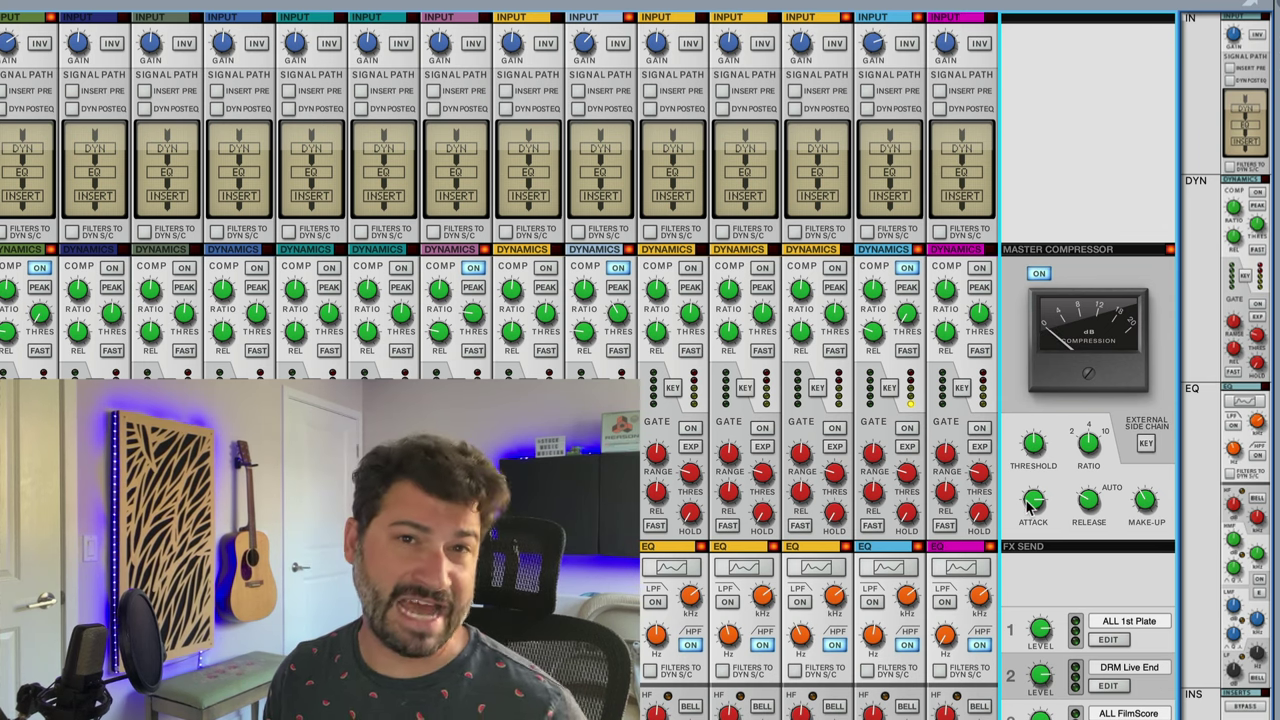
Lengthen the master compressor release, then settle it back at 0.1 s.
mouse_move(1030, 505)
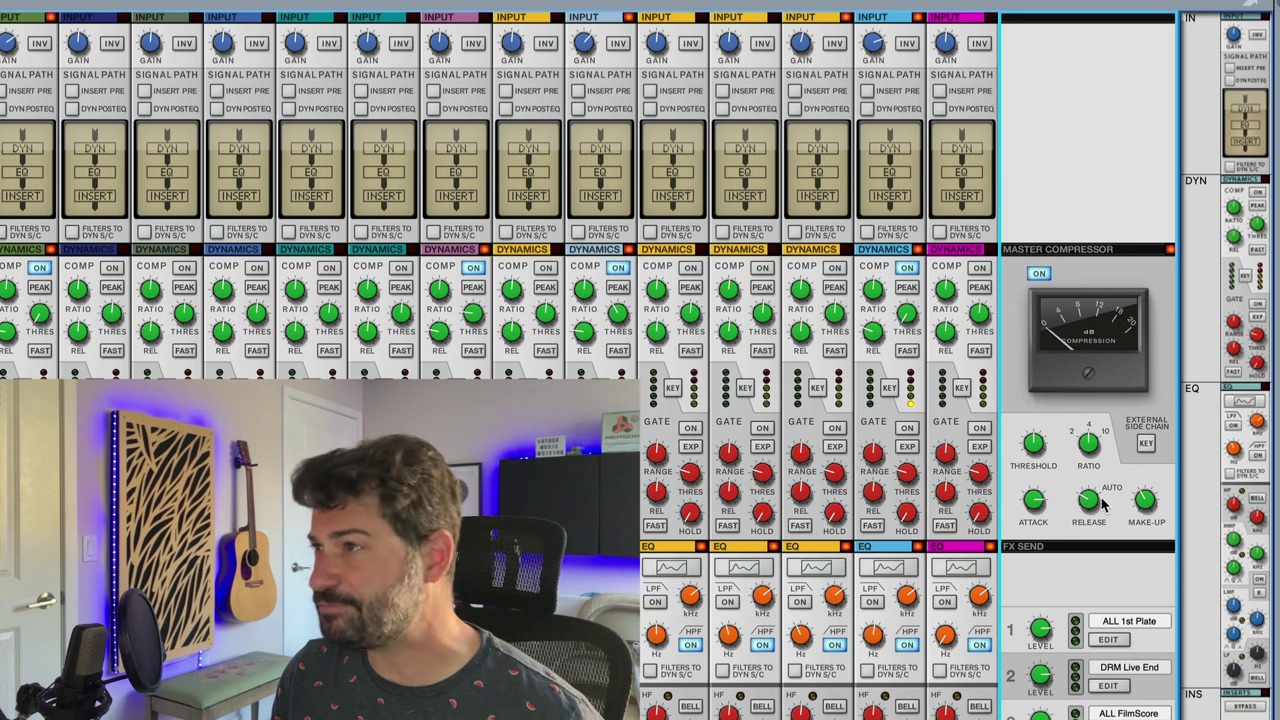
mouse_move(1089, 503)
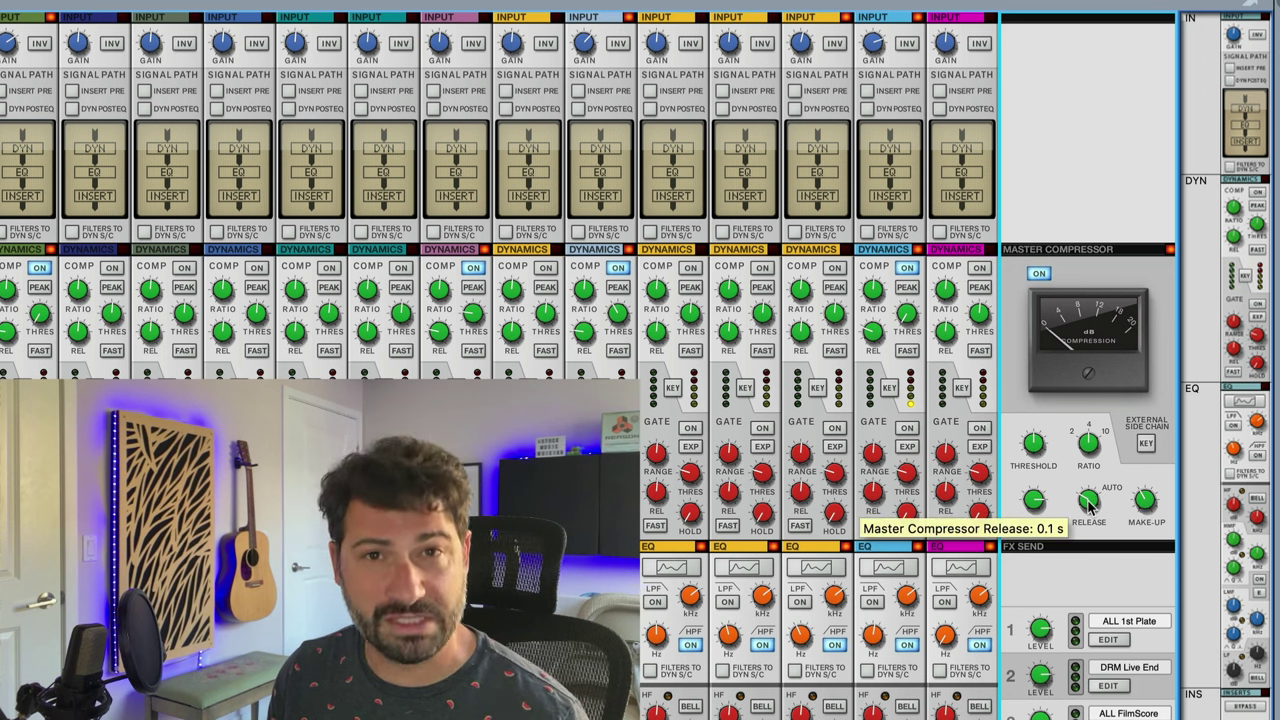
drag(1089, 503, 1053, 543)
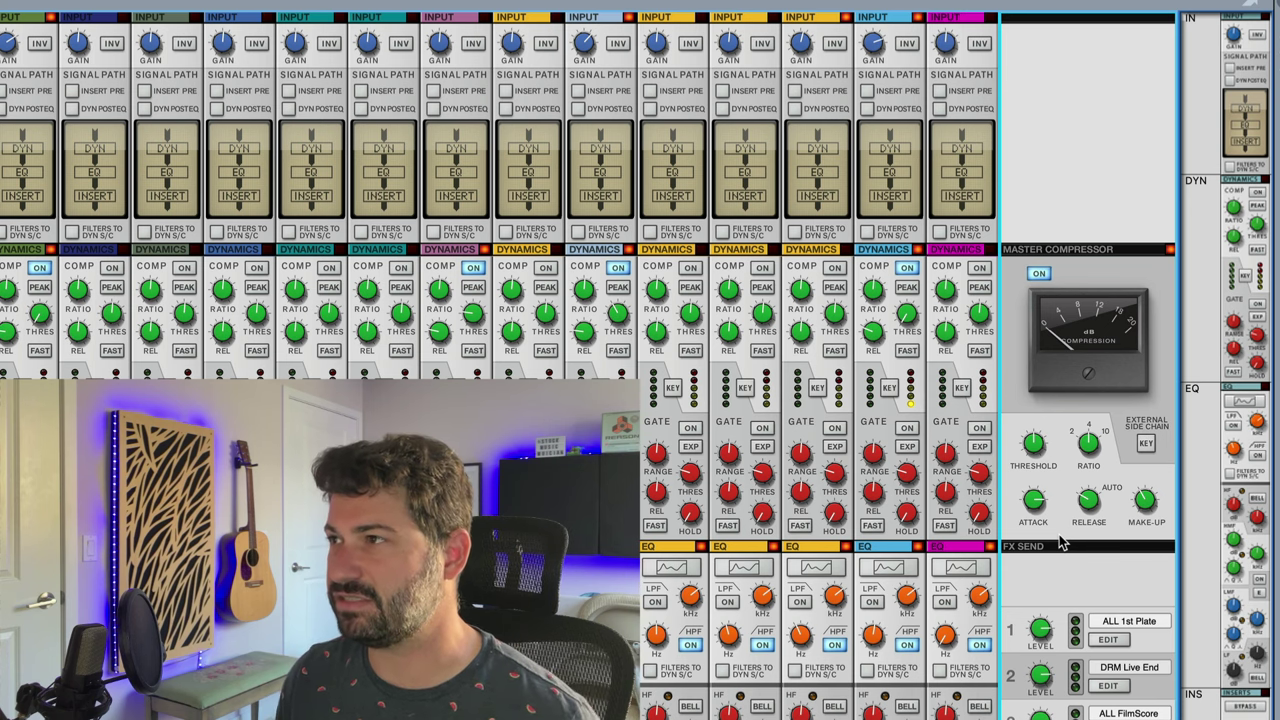
mouse_move(1088, 505)
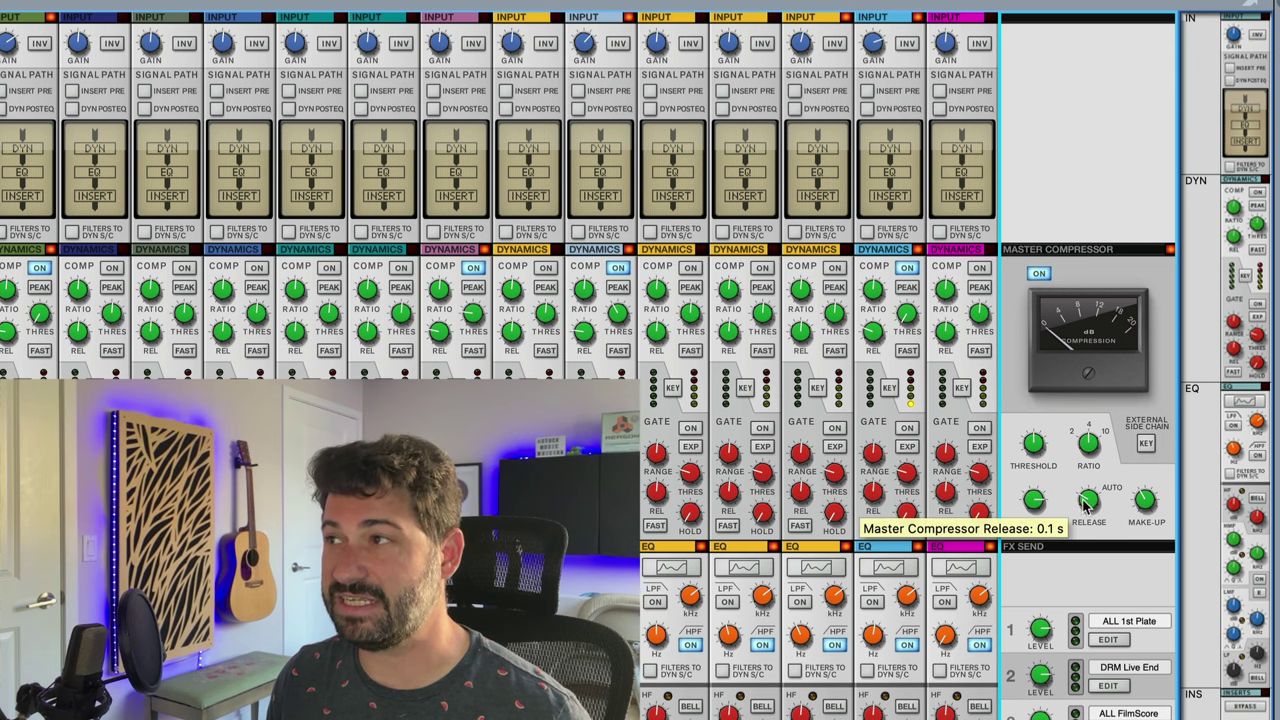
Return release to 0.1 s and drop make-up gain to 2.56 dB, ratio staying 4:1.
mouse_move(1078, 512)
mouse_down()
mouse_move(1084, 494)
mouse_move(1062, 527)
mouse_up()
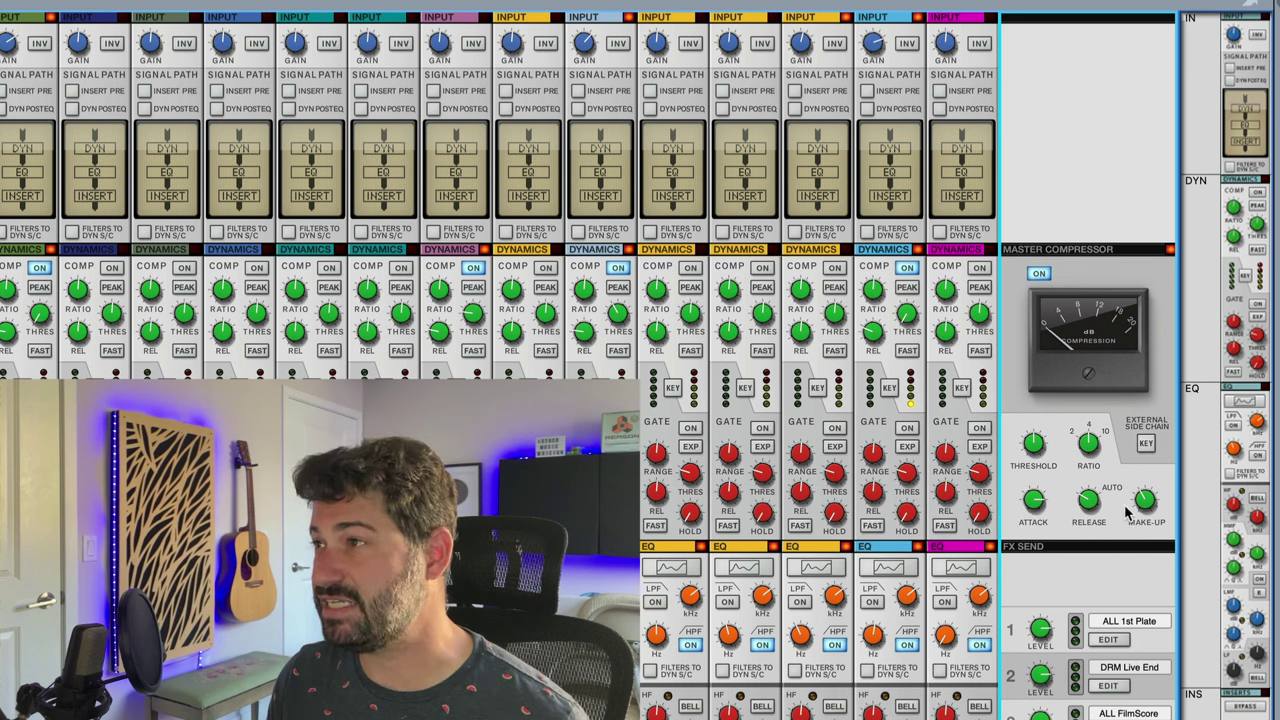
drag(1146, 504, 1148, 510)
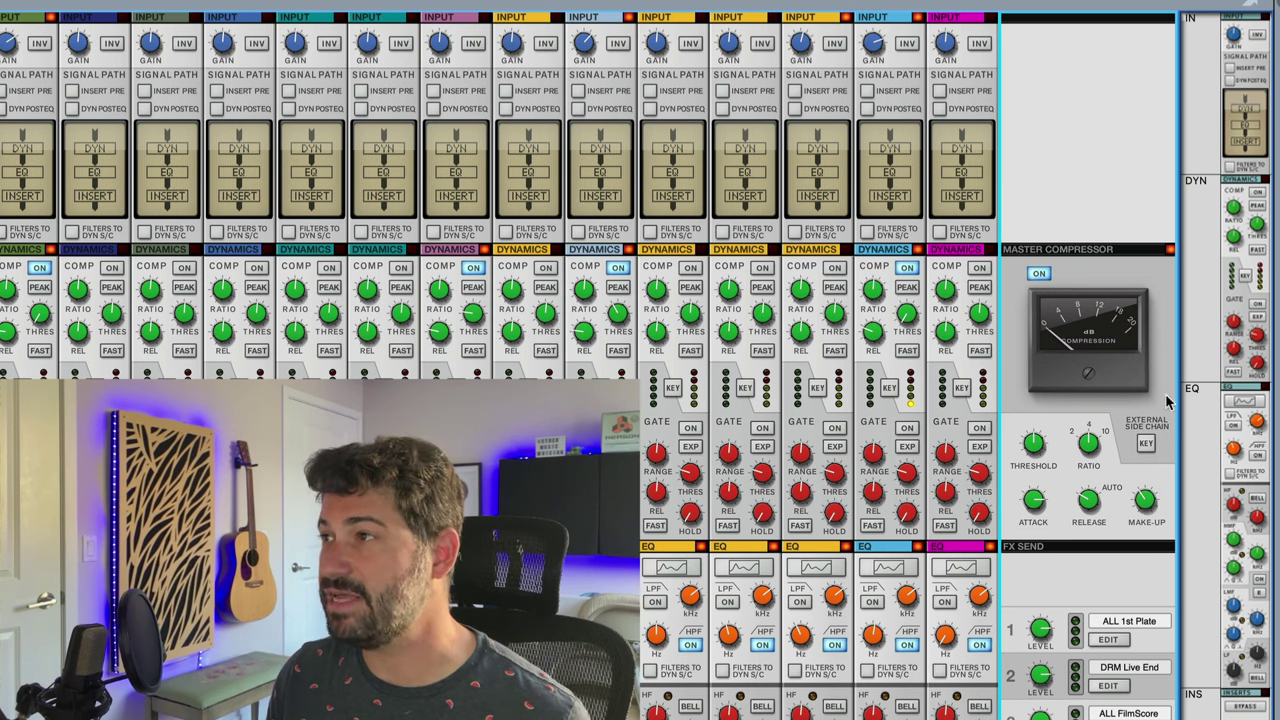
mouse_move(1148, 508)
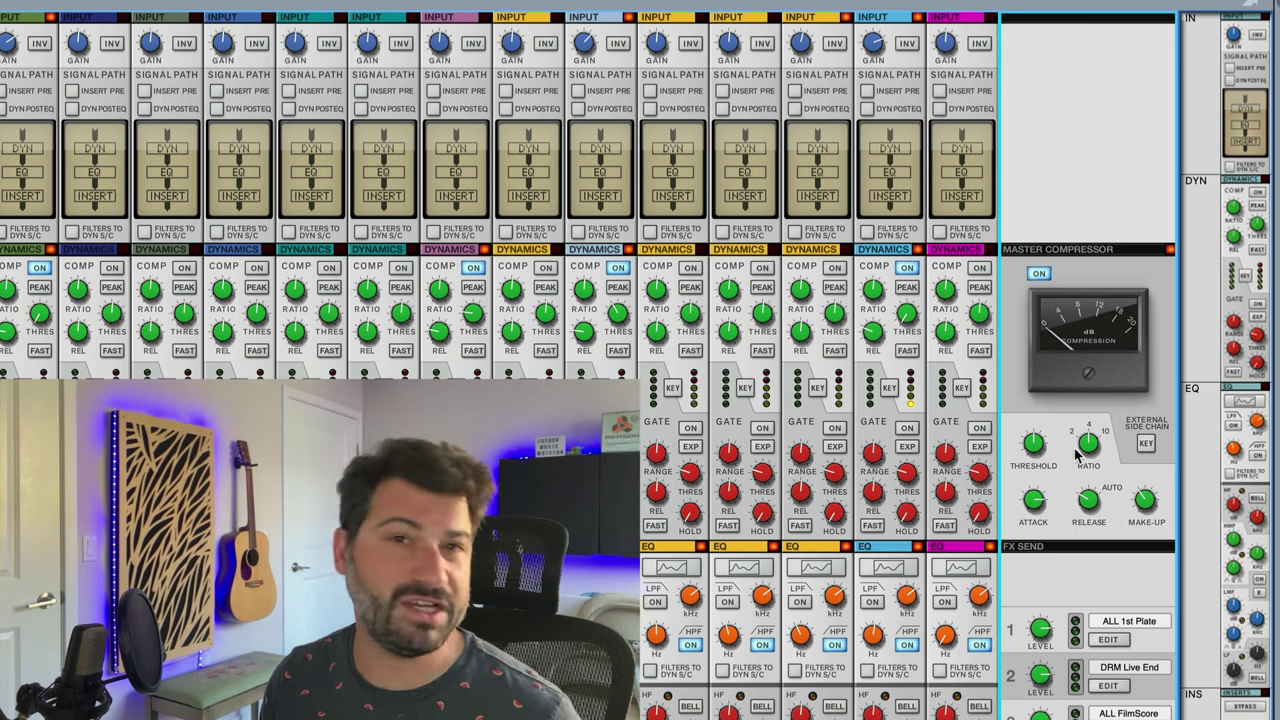
mouse_move(1080, 450)
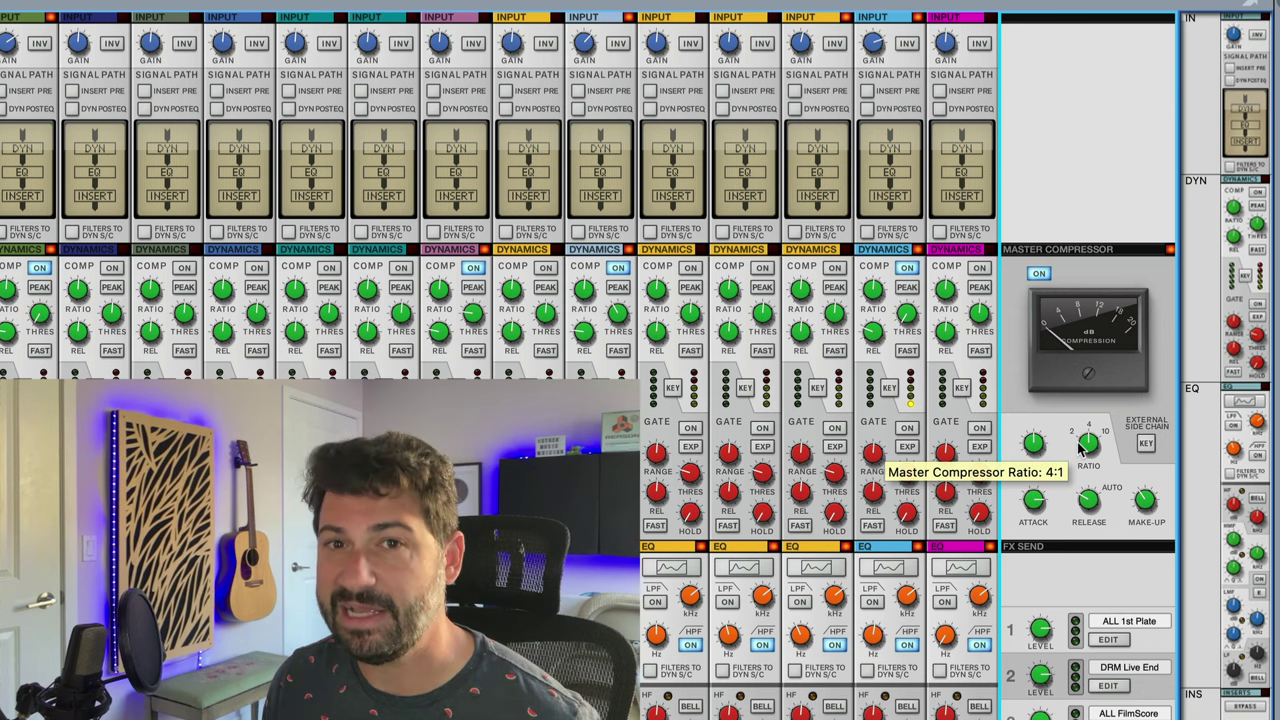
Reveal the EQ, insert and send rows and select channel strips successively from right to left.
scroll(958, 493, down, 5)
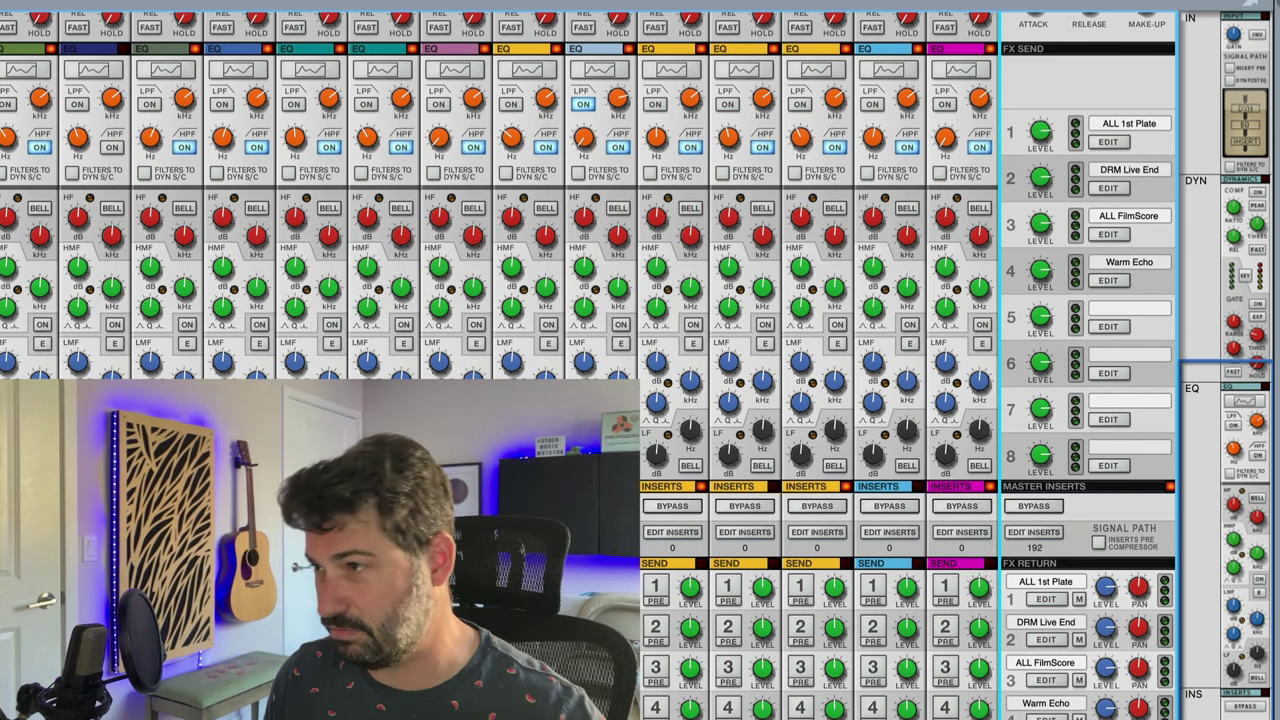
click(890, 70)
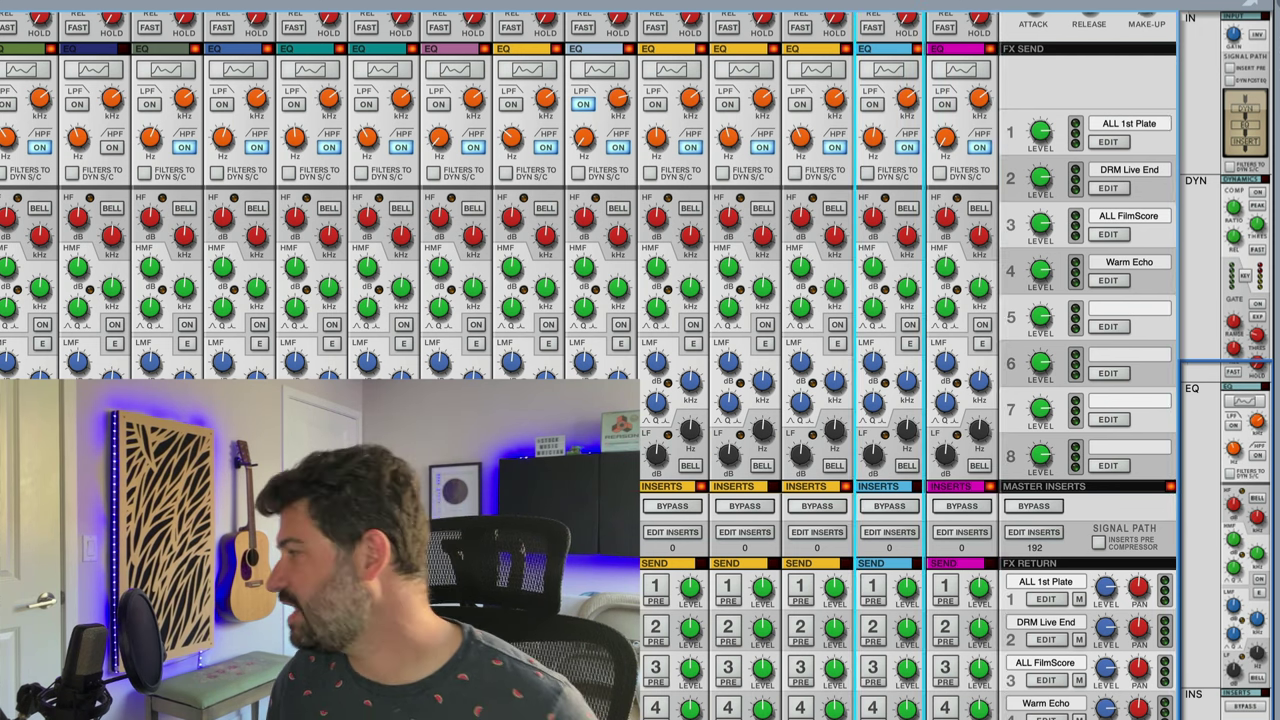
click(817, 70)
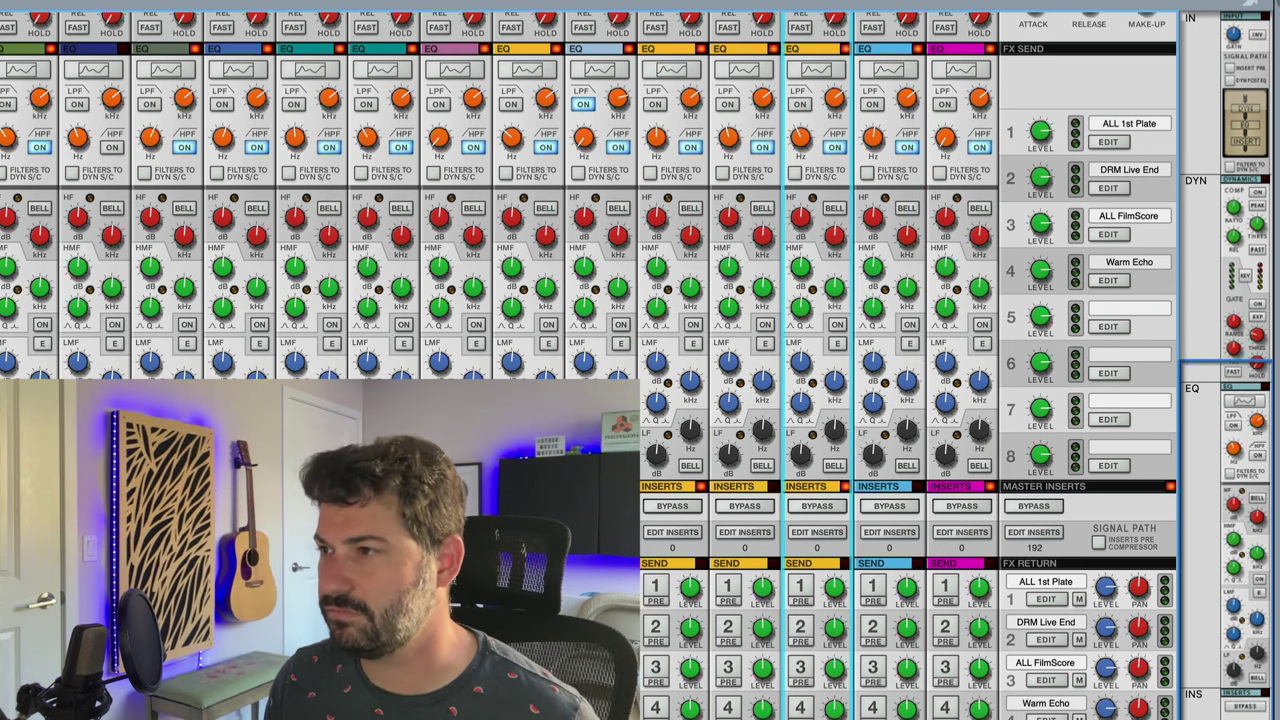
click(744, 70)
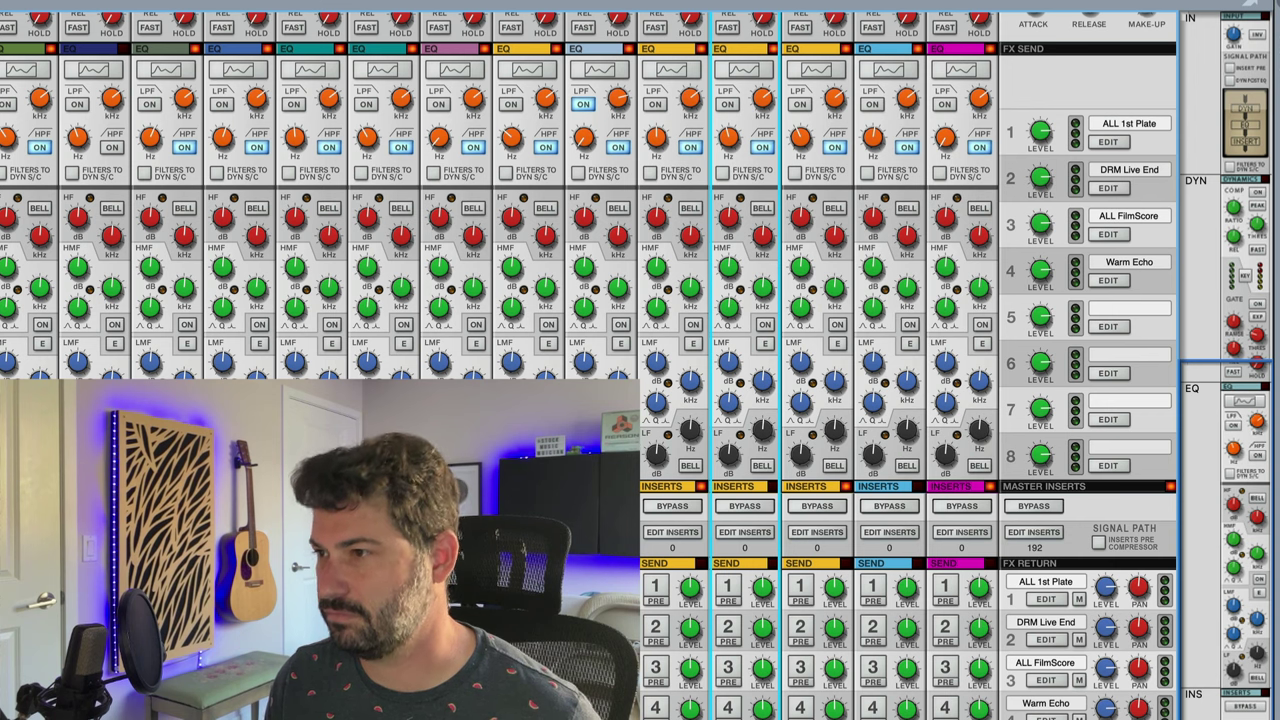
click(672, 70)
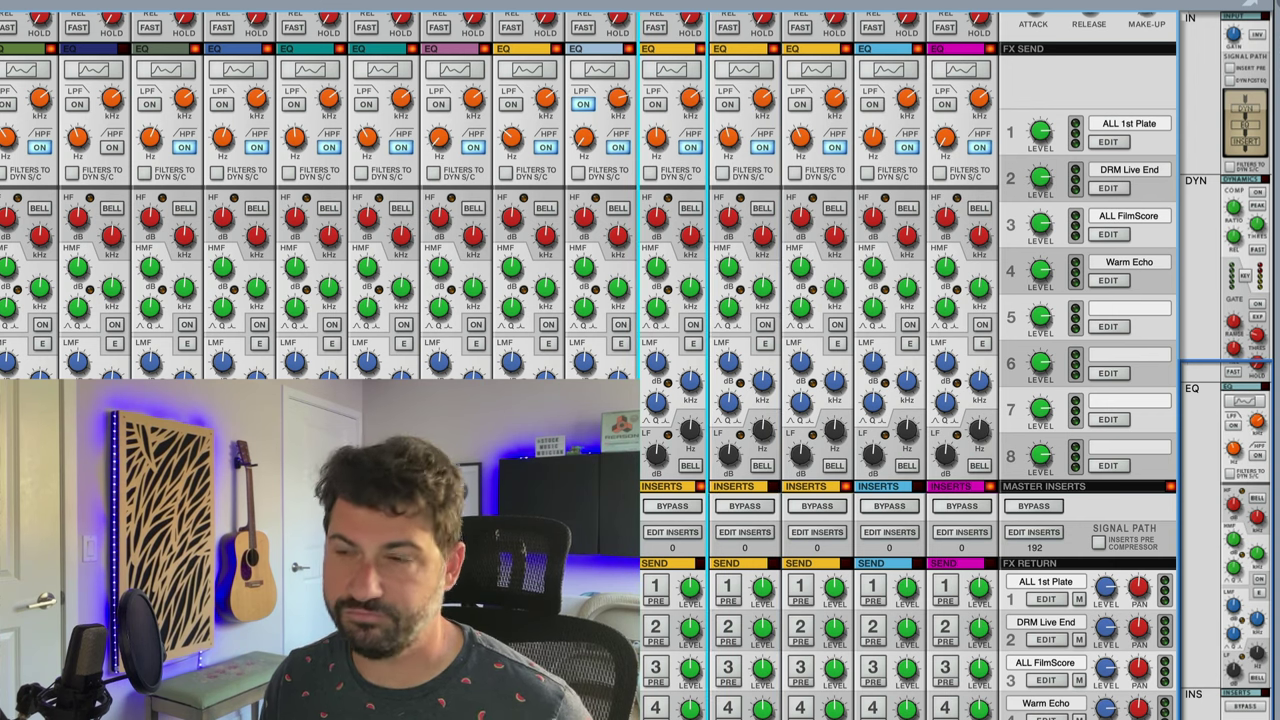
click(528, 70)
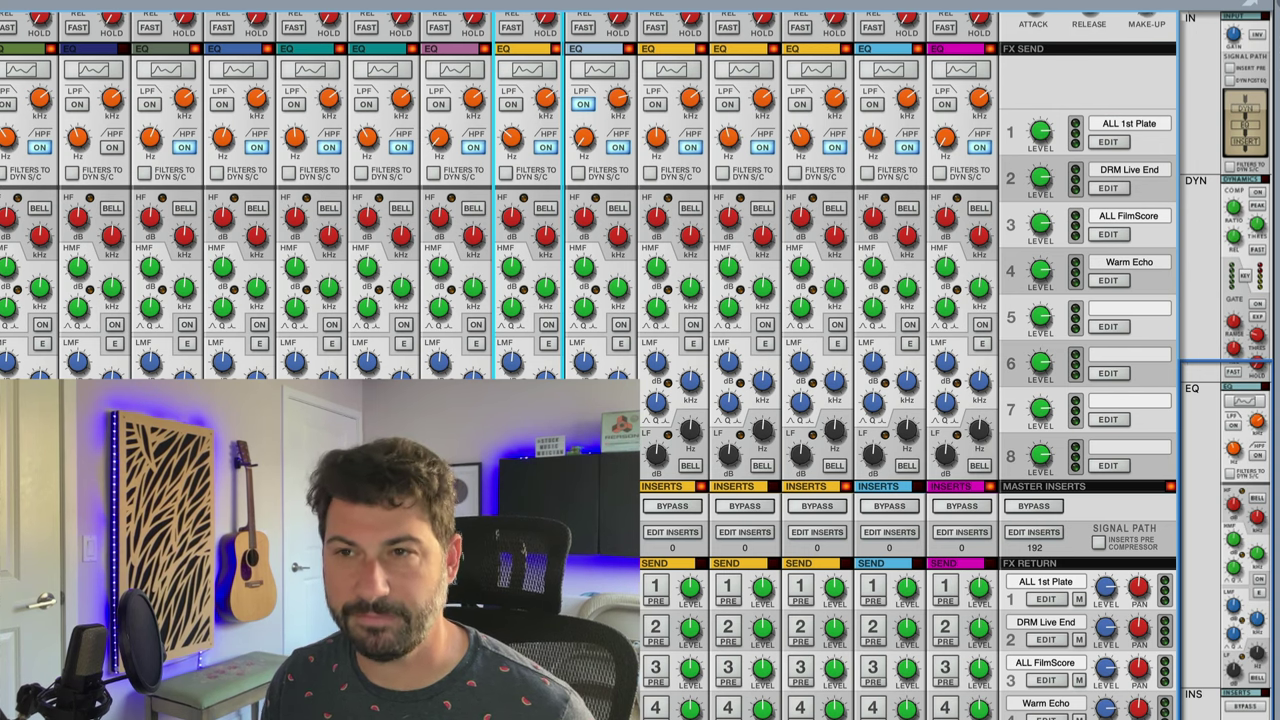
scroll(884, 492, up, 5)
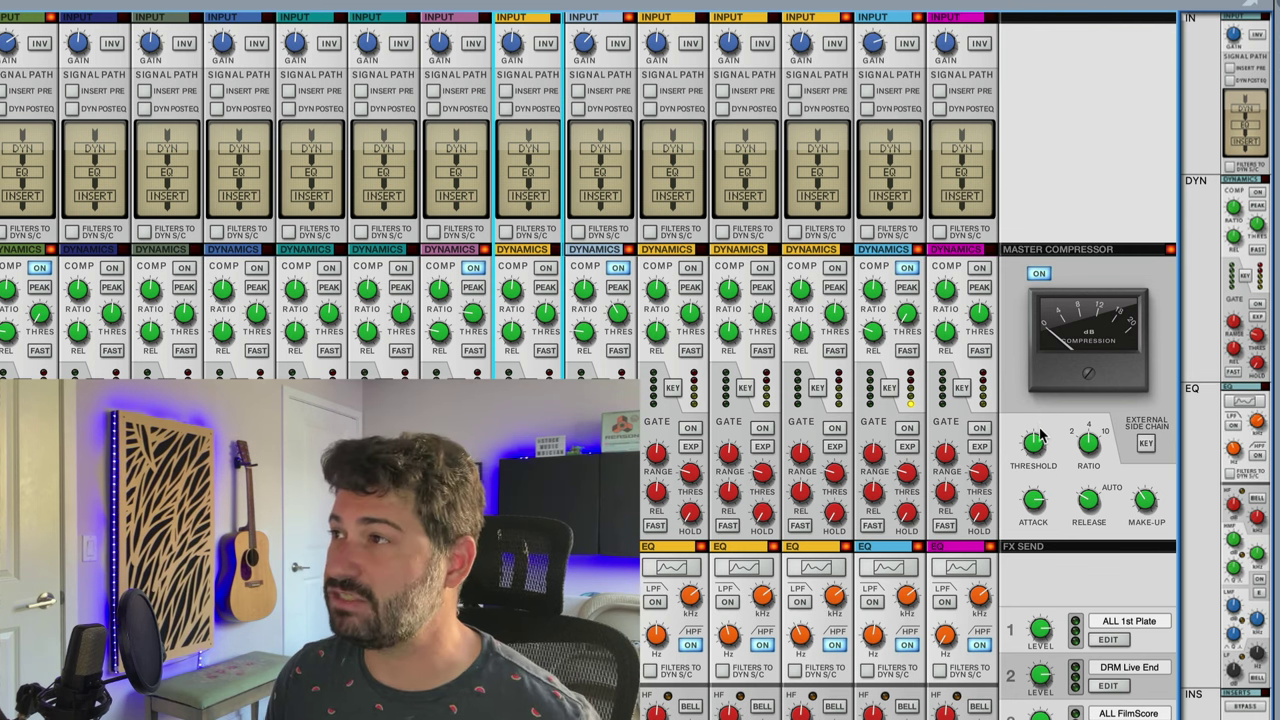
Raise the threshold from -21.02 to -20.08 dB, then compare the compressor bypassed and engaged.
click(1038, 462)
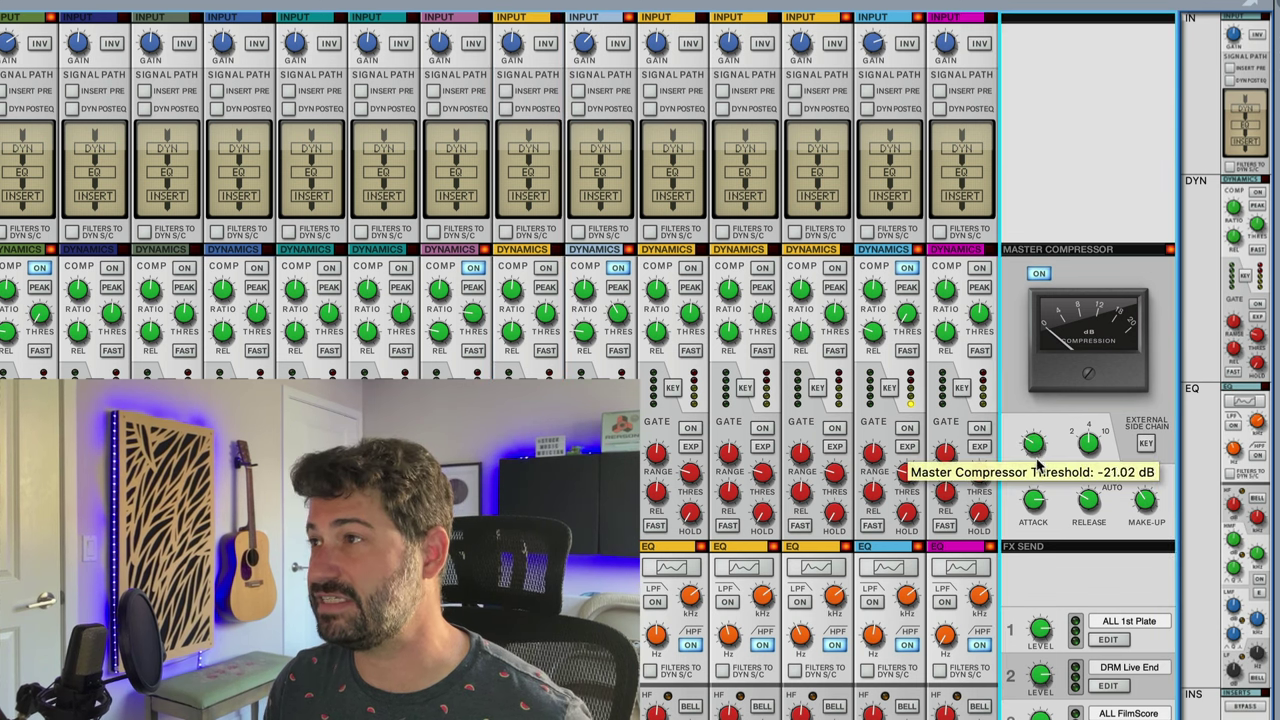
mouse_move(1038, 462)
mouse_down()
mouse_move(1034, 450)
mouse_move(1030, 482)
mouse_up()
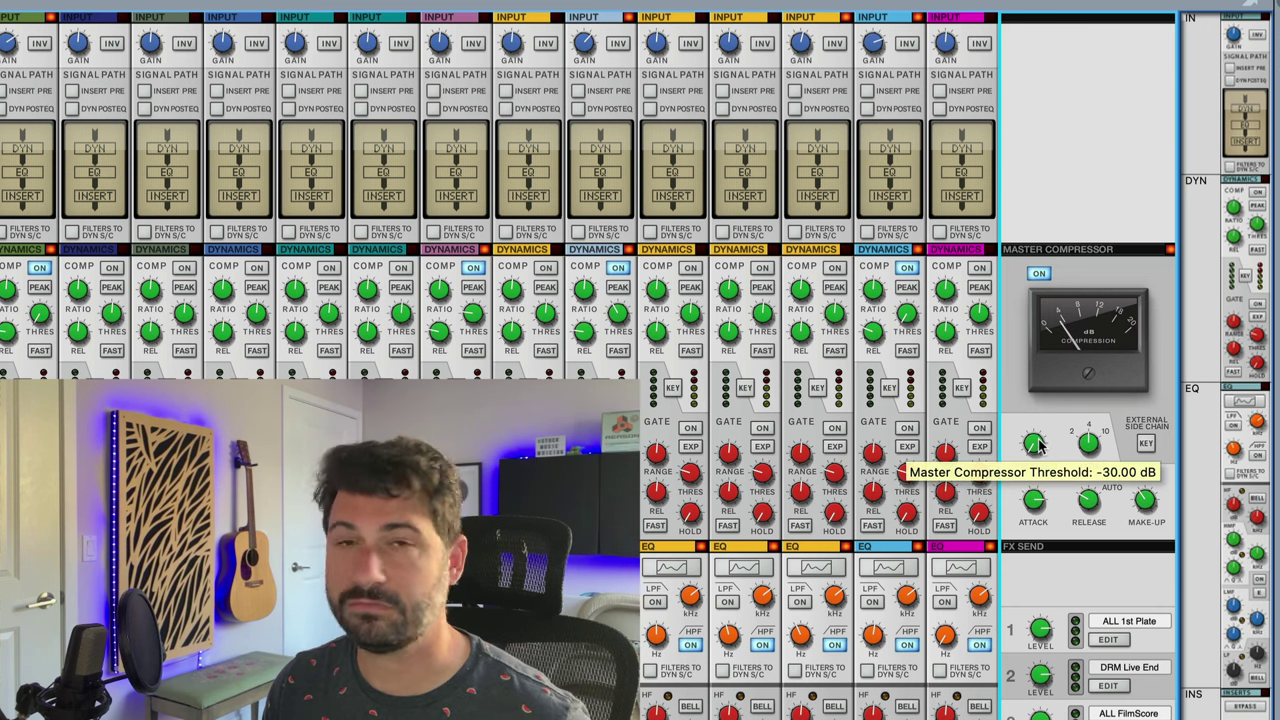
click(1037, 274)
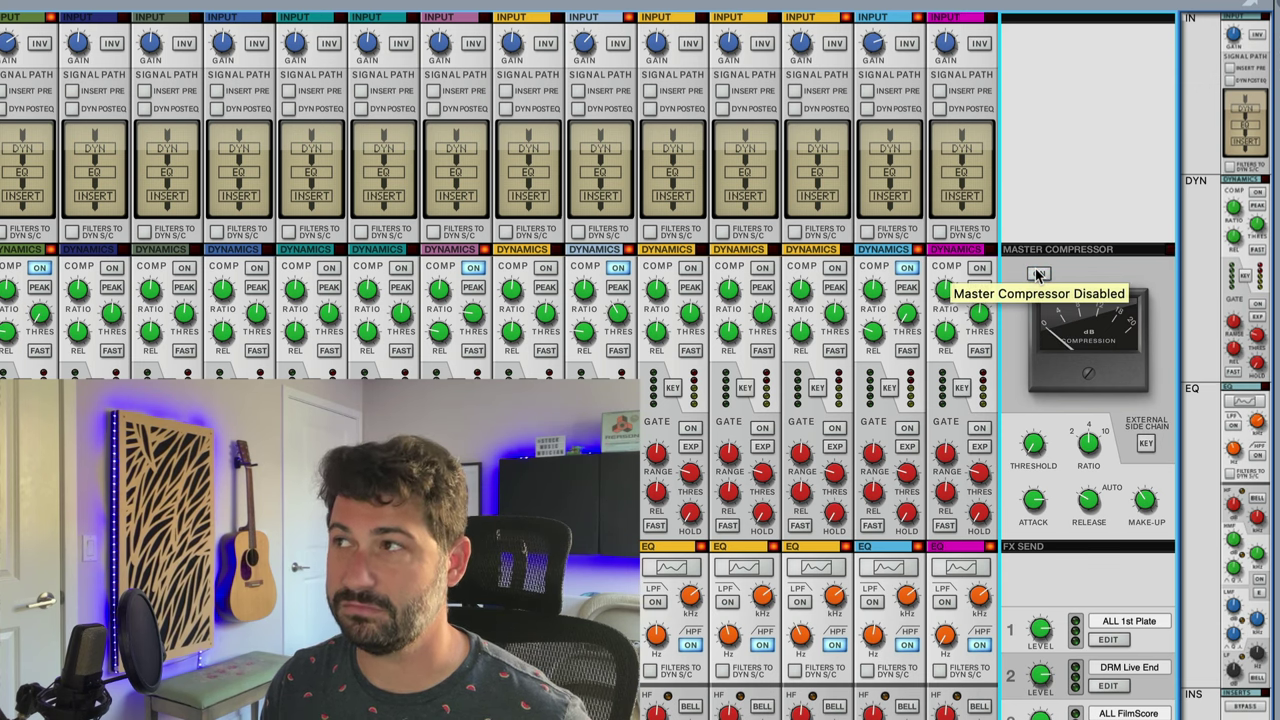
click(1037, 276)
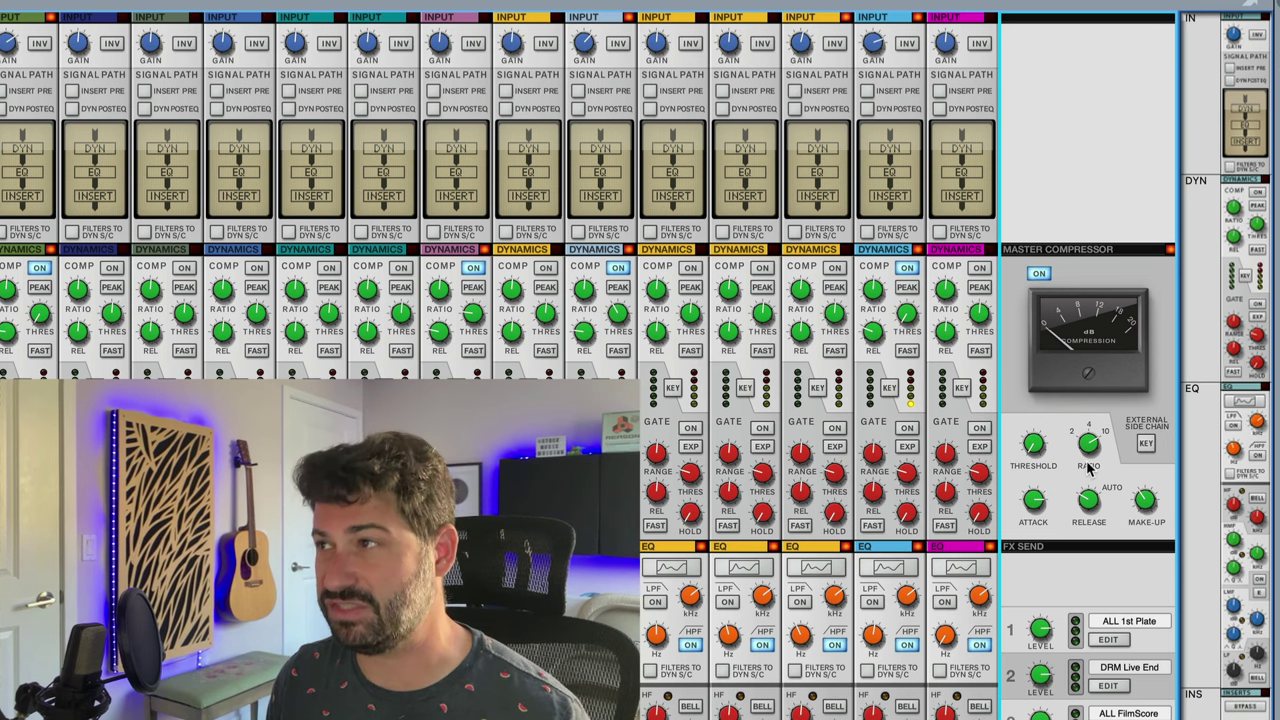
Raise master make-up gain to 4.76 dB and cut attack from 30.0 ms to 0.1 ms.
drag(1146, 508, 1147, 500)
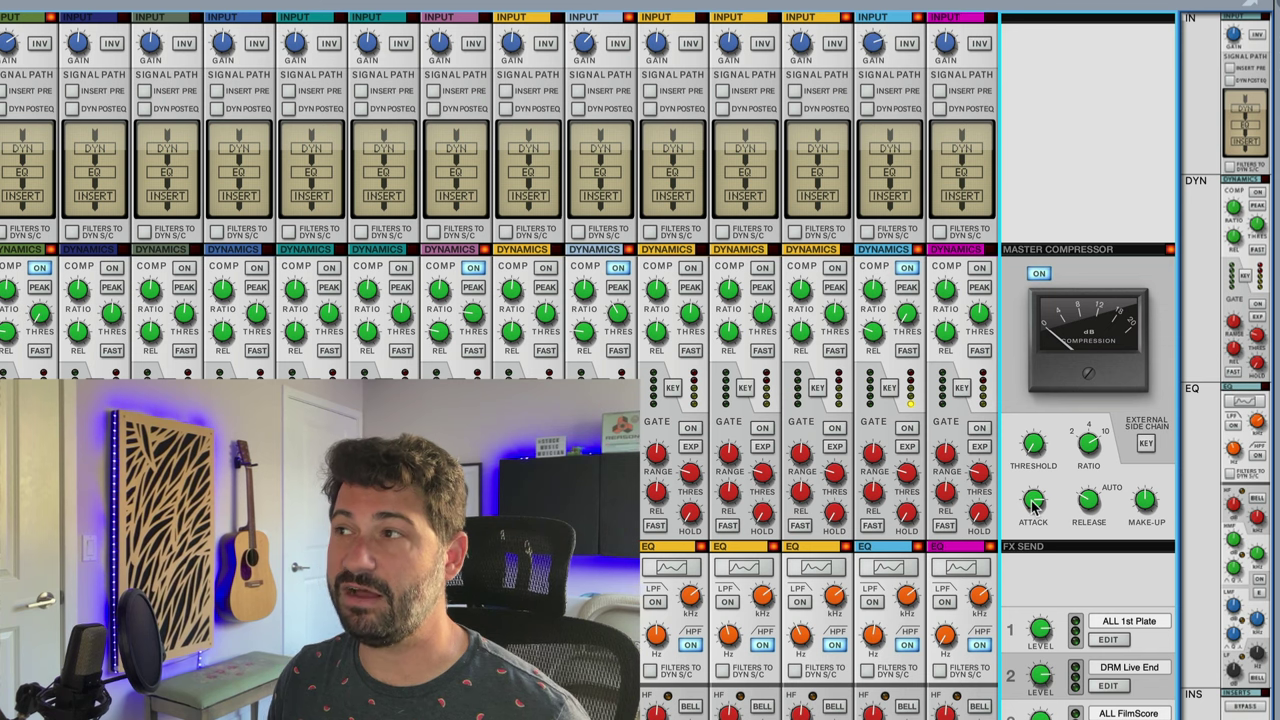
mouse_move(1034, 505)
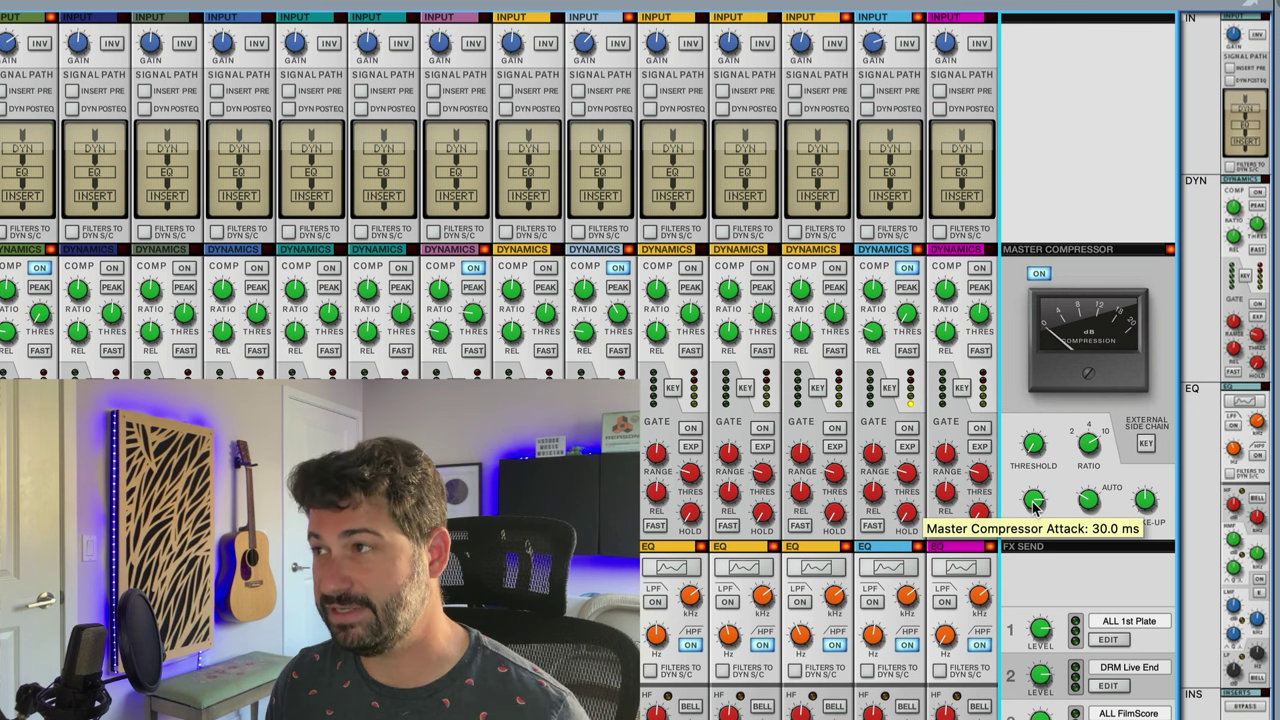
drag(1035, 508, 1005, 712)
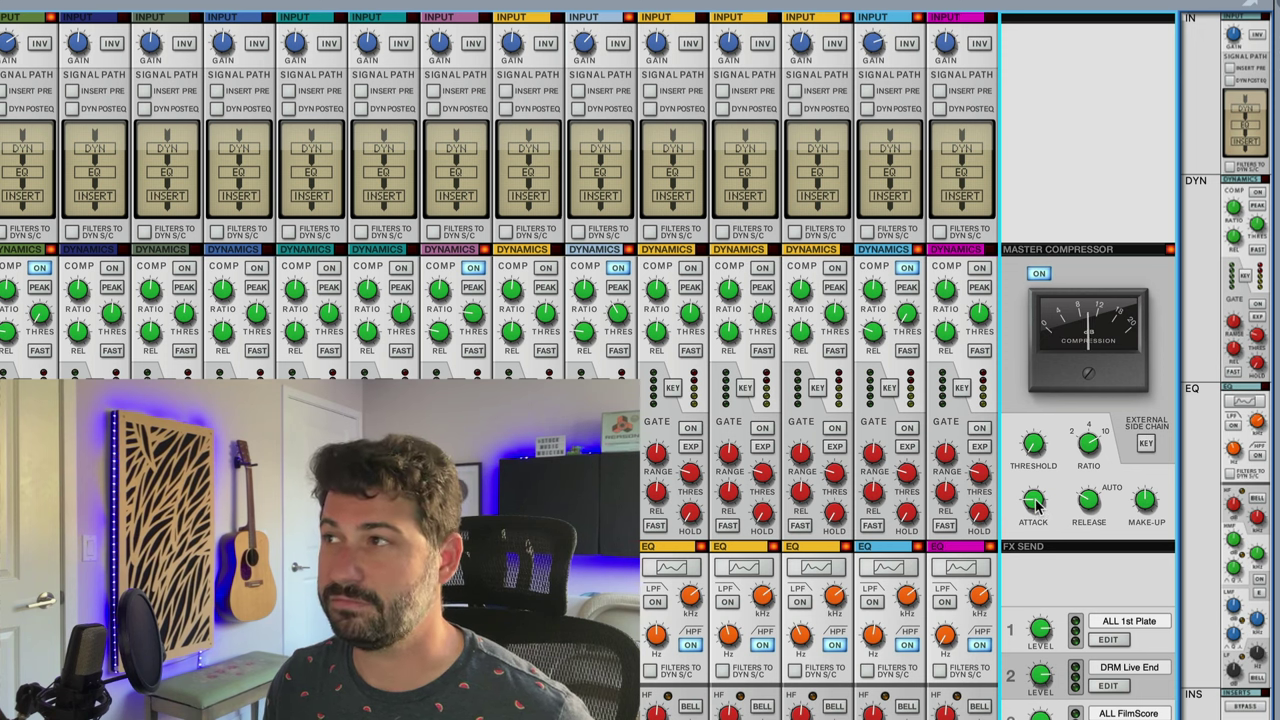
Turn the master compressor attack up from 0.1 ms to 30.0 ms.
mouse_move(1037, 506)
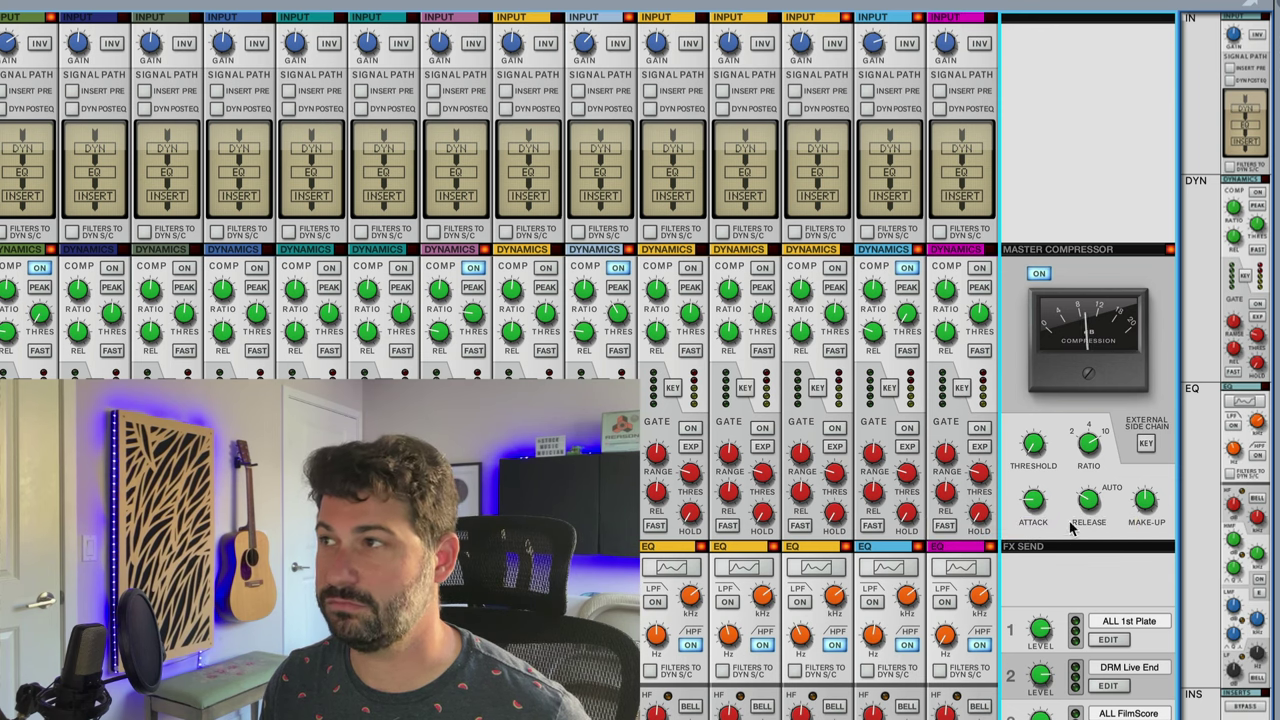
drag(1043, 521, 1050, 360)
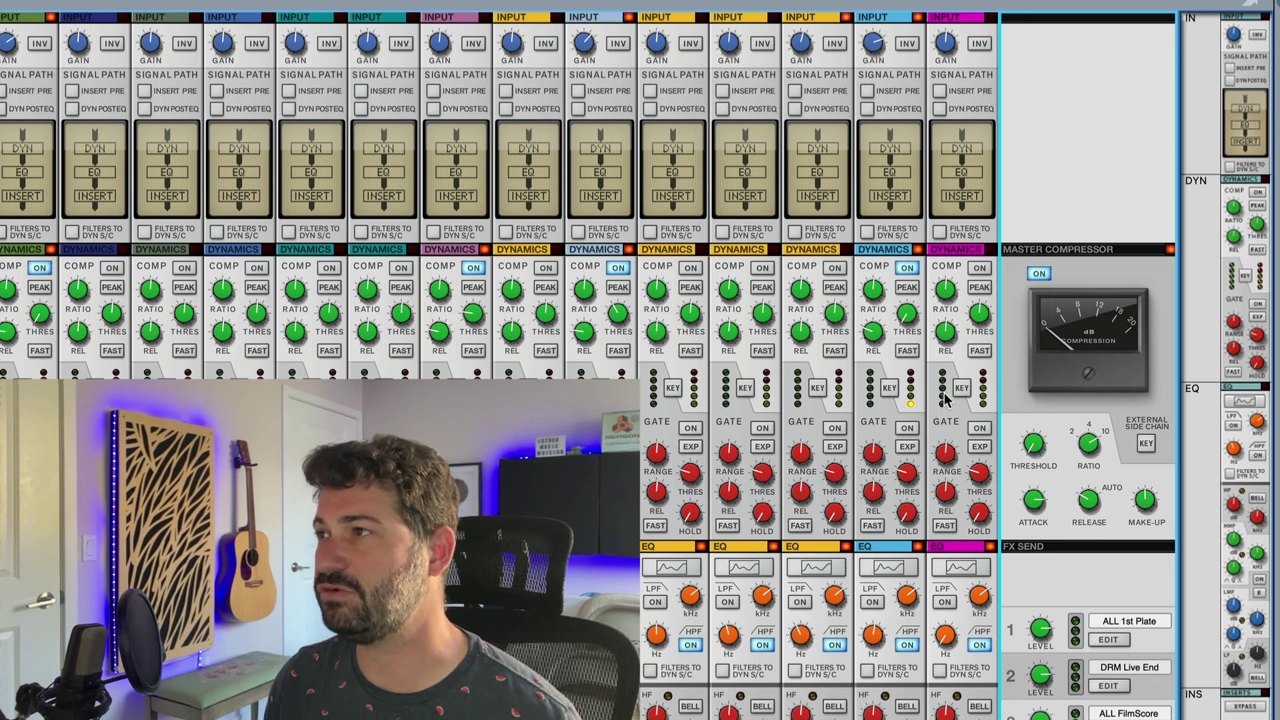
mouse_move(1090, 507)
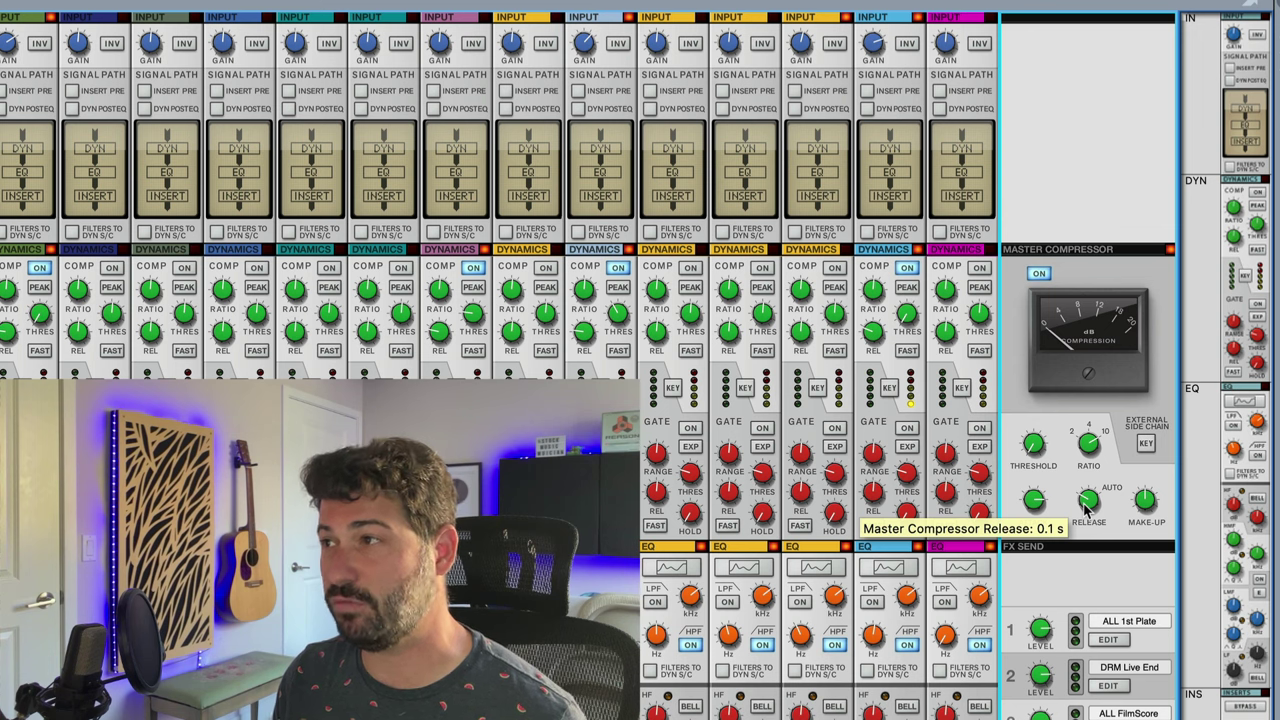
Sweep the master compressor release between 0.1 s and 1.2 s, finishing at 1.2 s.
drag(1088, 510, 1088, 510)
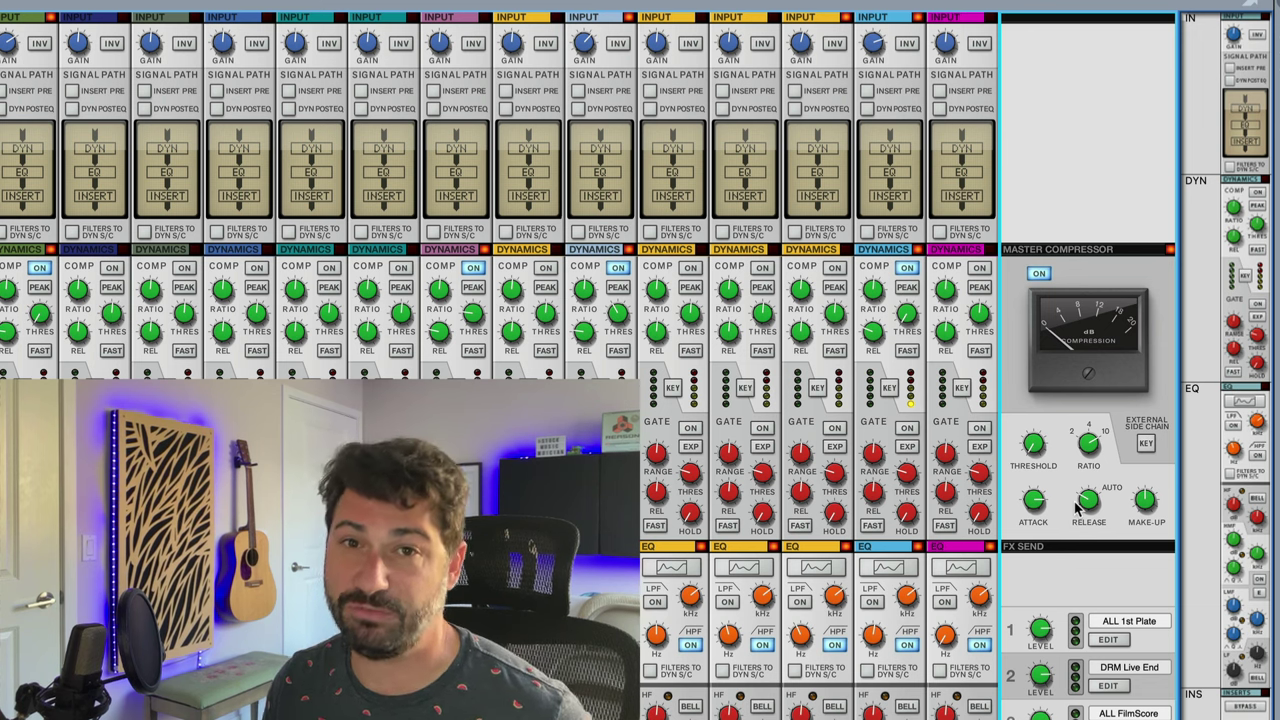
mouse_move(1075, 502)
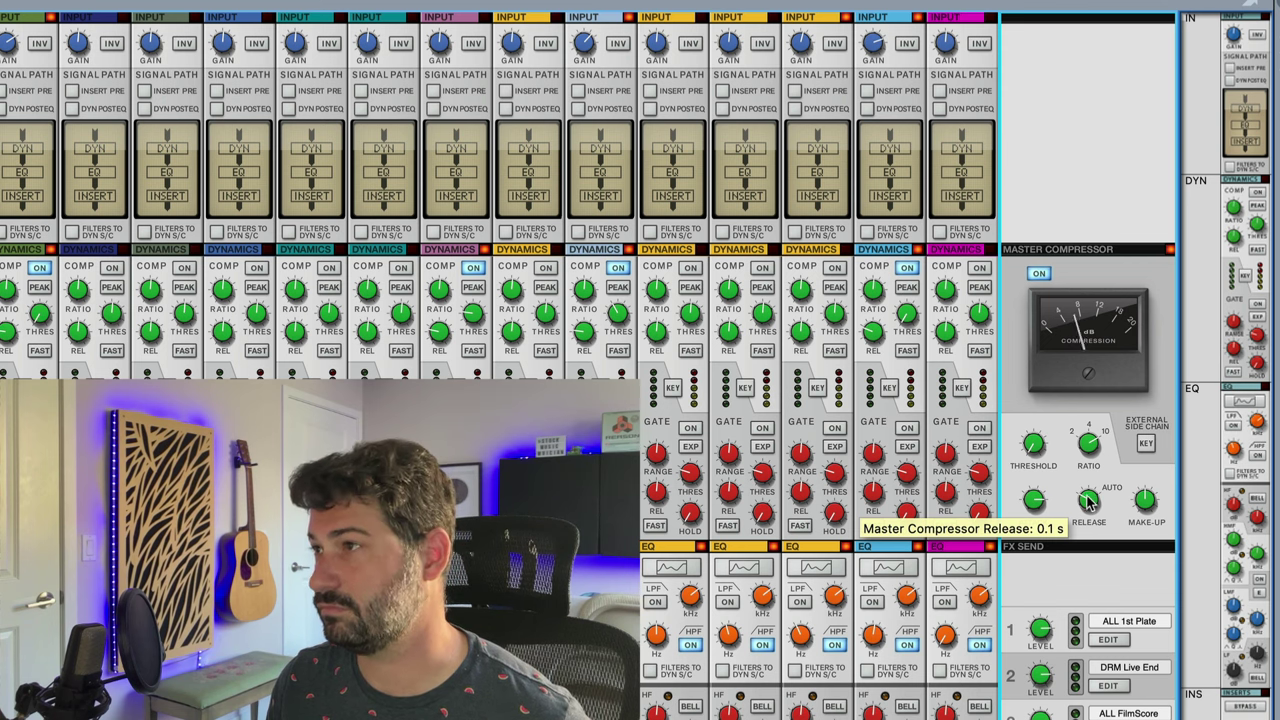
drag(1090, 505, 1105, 472)
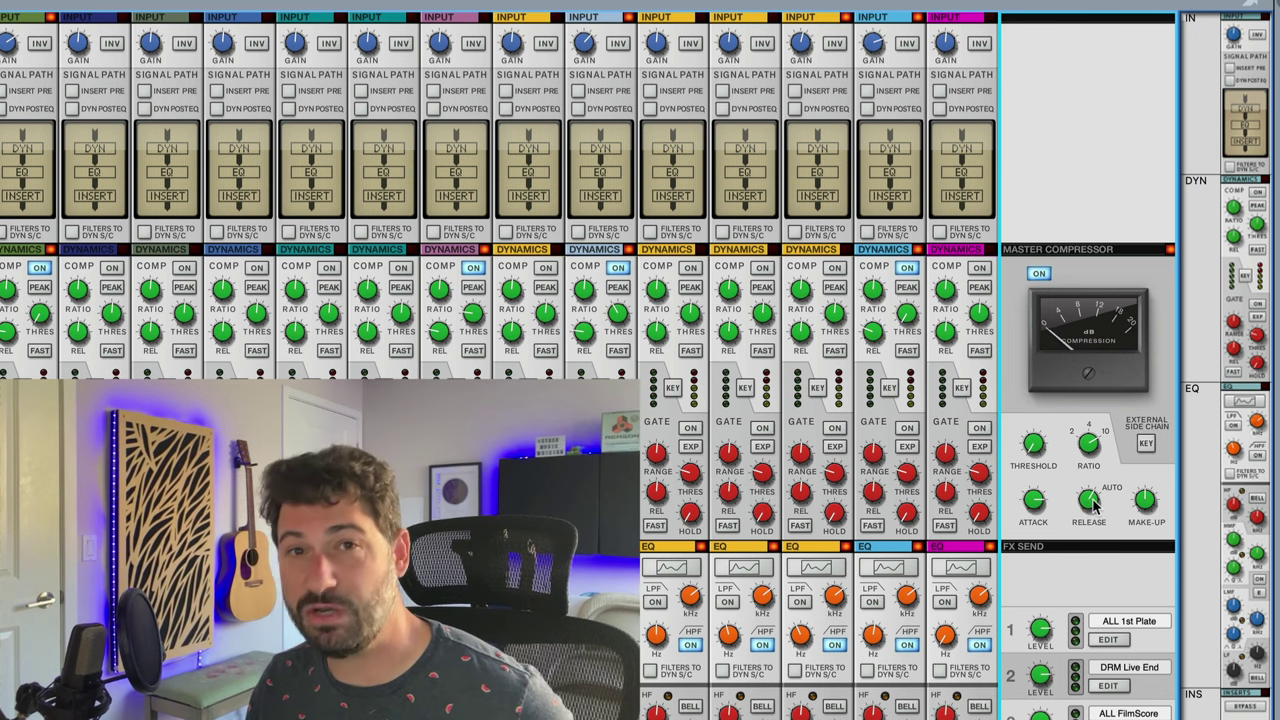
mouse_move(1092, 510)
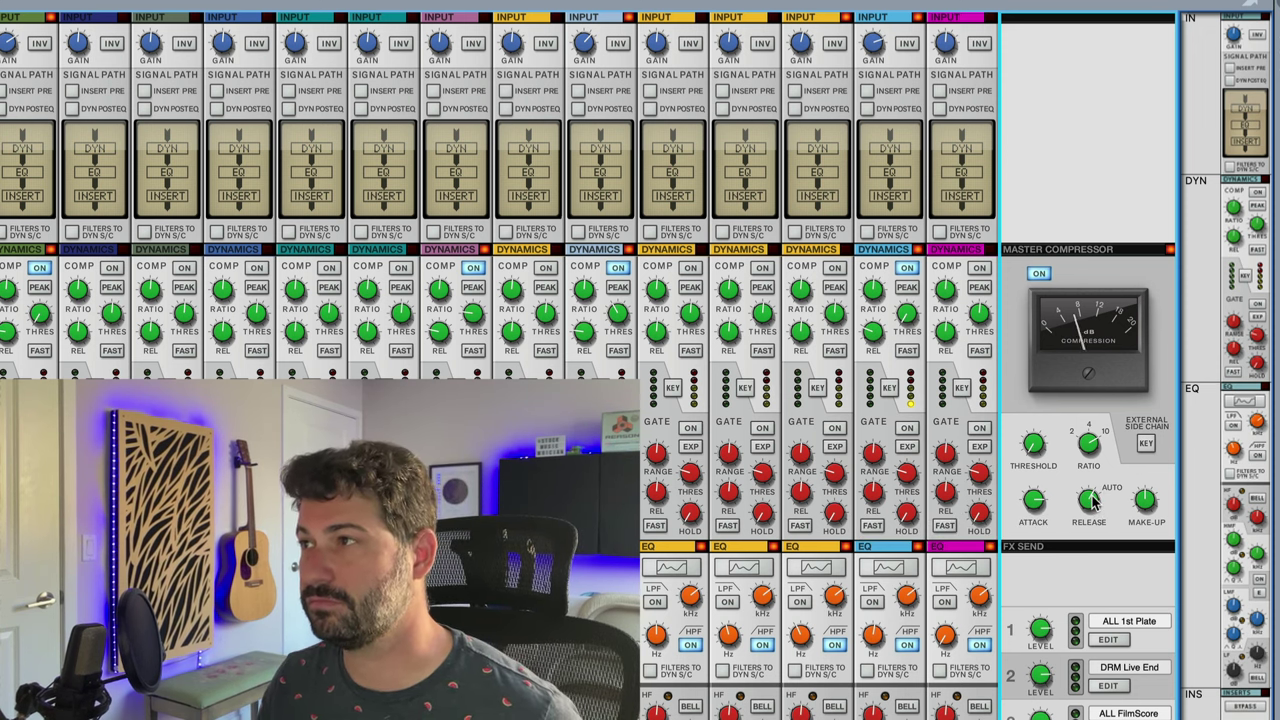
drag(1093, 503, 1100, 540)
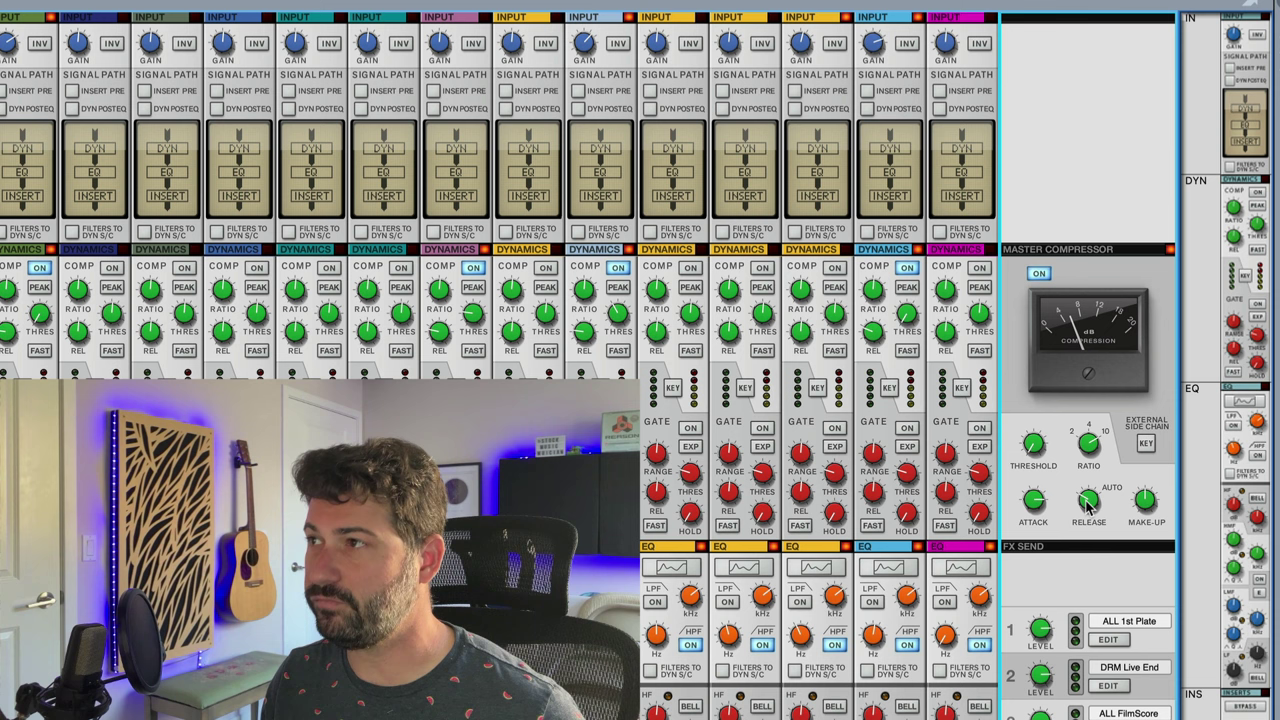
drag(1090, 505, 1113, 462)
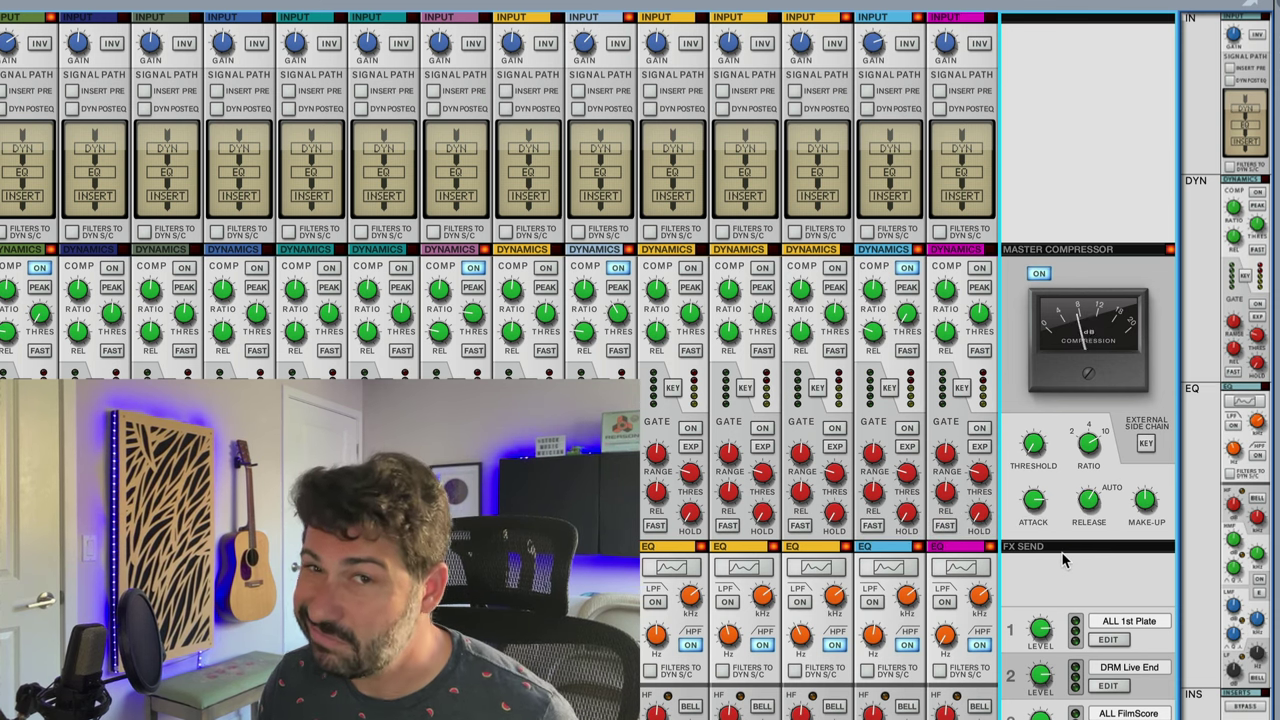
Boost make-up gain to 7.60 dB, then toggle the compressor off, on, and off again.
click(1033, 502)
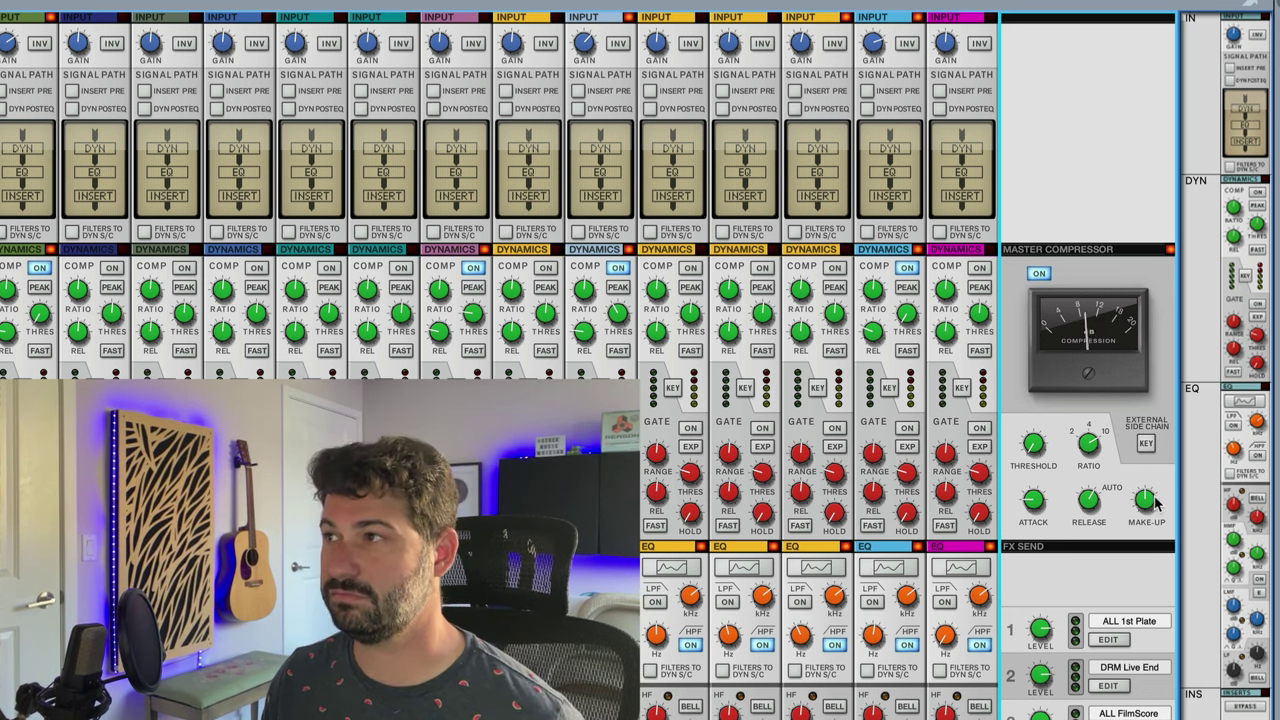
drag(1146, 495, 1144, 520)
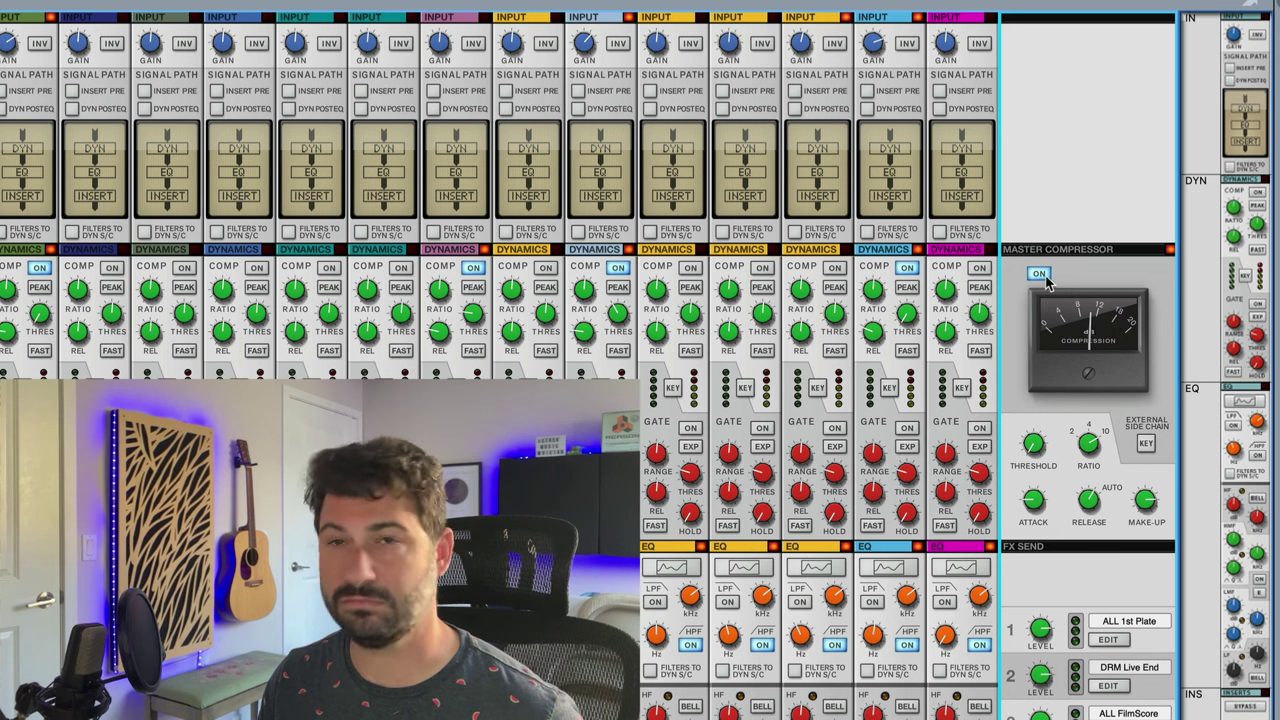
click(1040, 275)
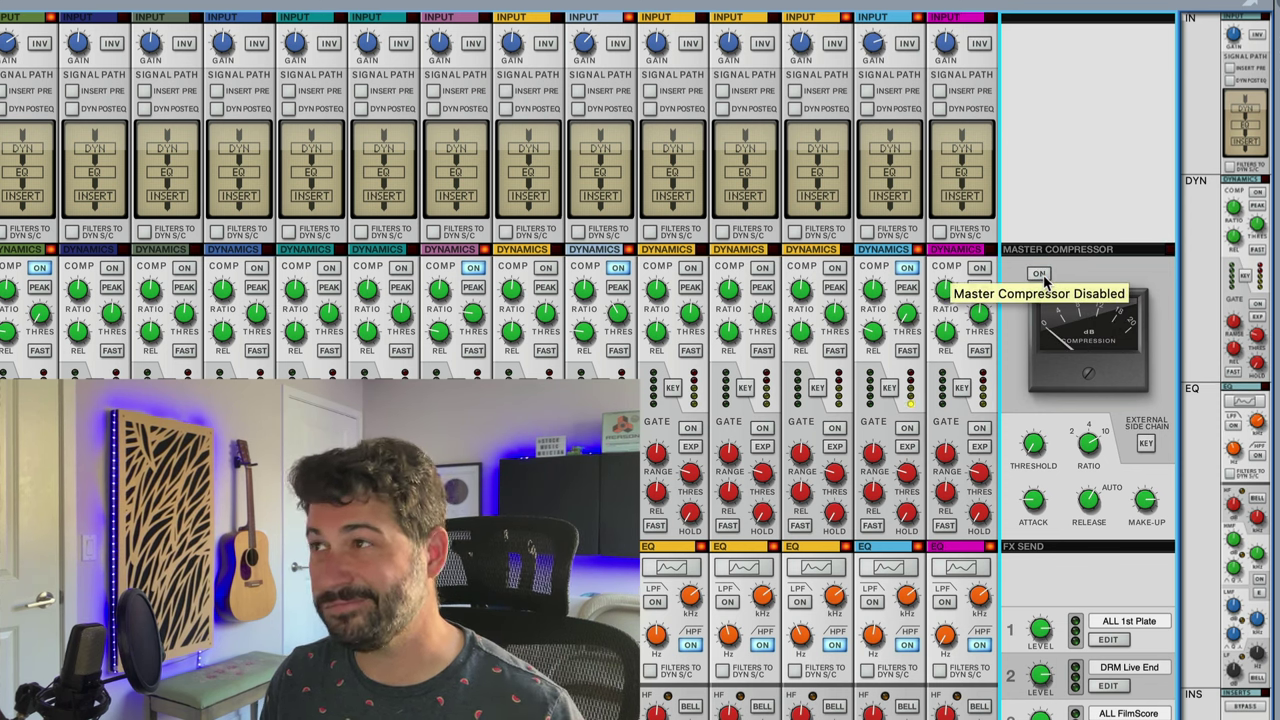
click(1040, 275)
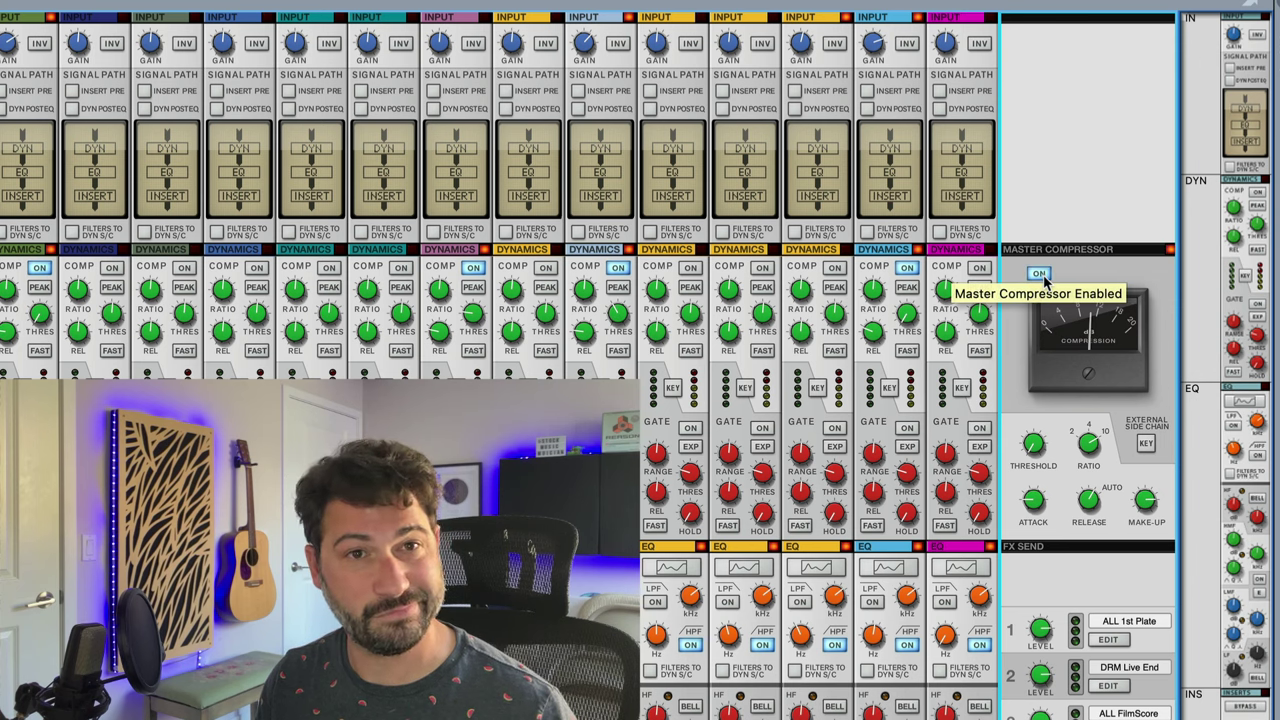
click(1041, 278)
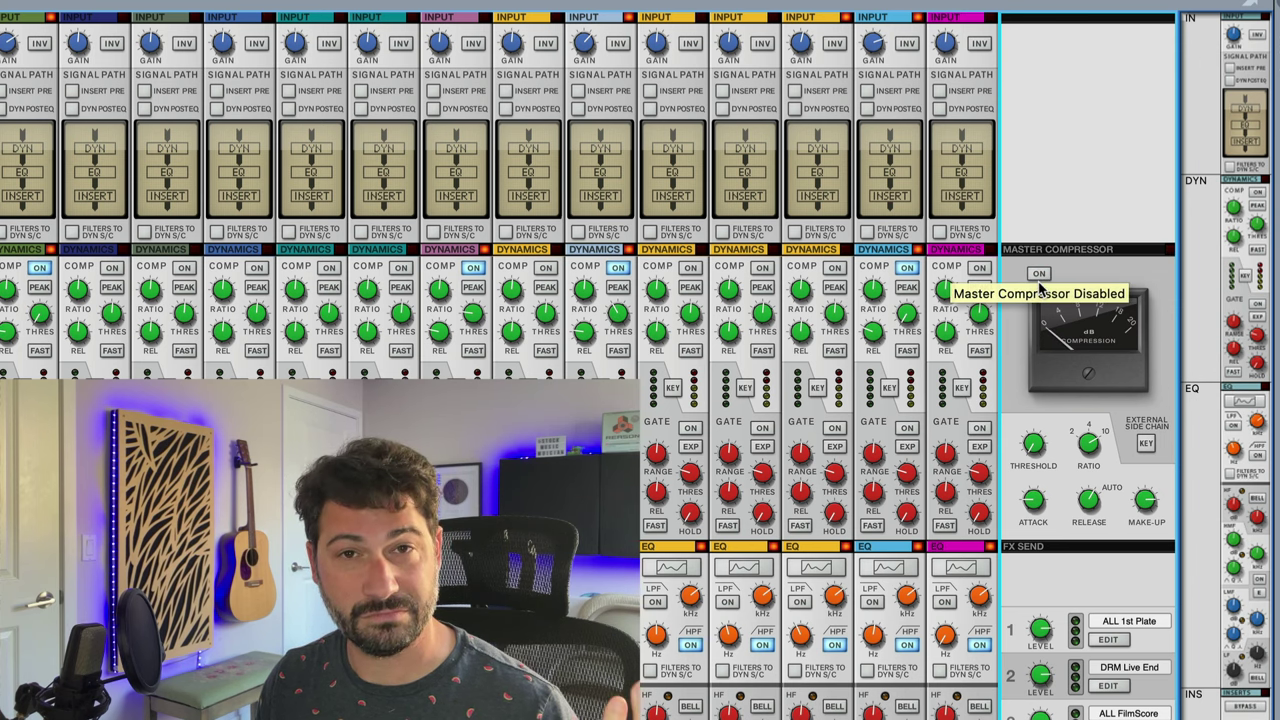